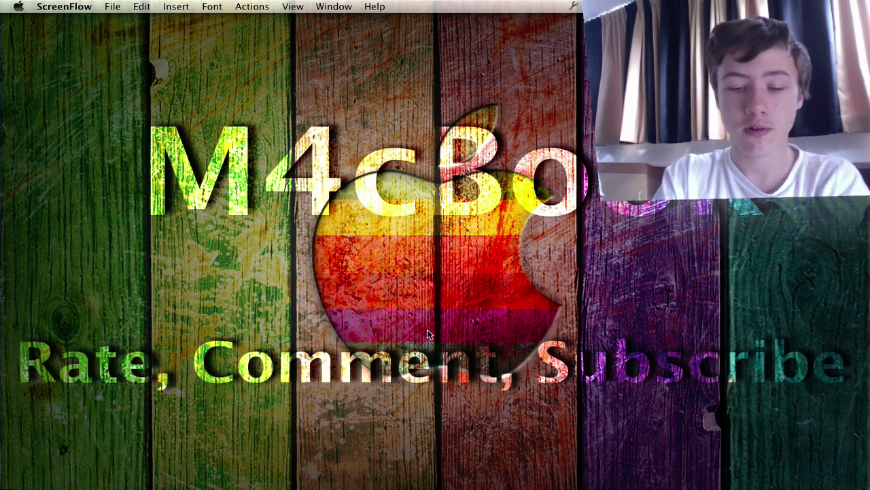
- Close the open Win7 folder window and place the Win7 folder in the free area of the desktop
double_click(557, 88)
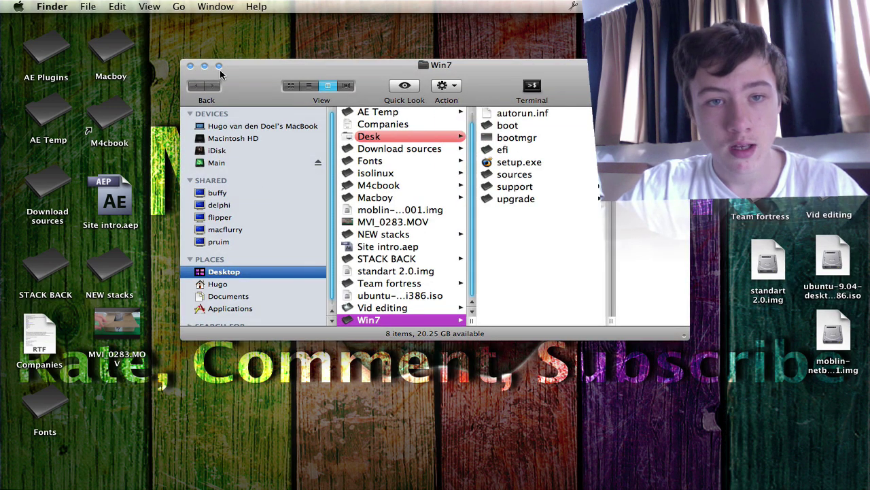
left_click(191, 66)
left_click(300, 164)
left_click_drag(373, 64, 487, 165)
left_click_drag(454, 122, 371, 88)
left_click(454, 77)
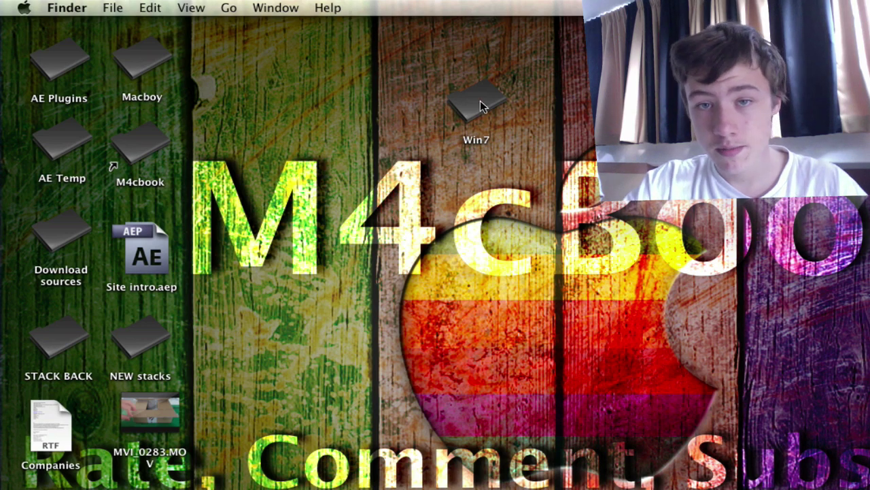
left_click_drag(480, 105, 485, 113)
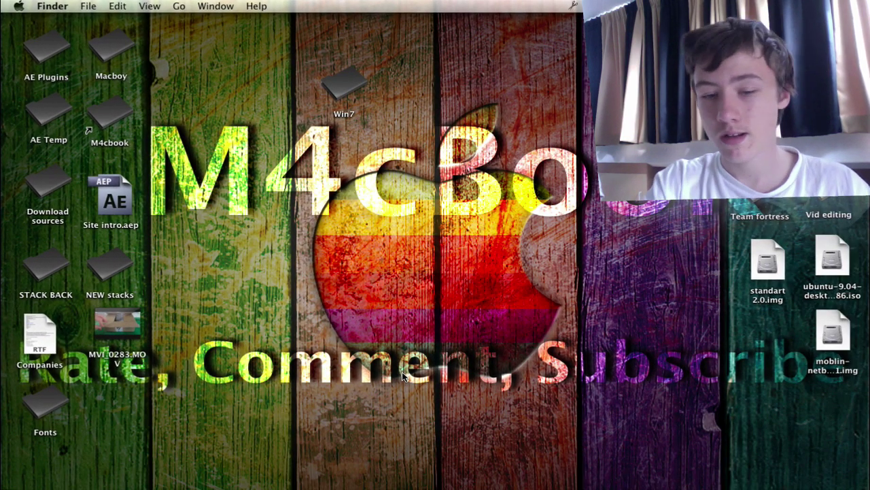
- Search the Mac for TextEdit and open it with a blank document
key("super+space")
type("jump")
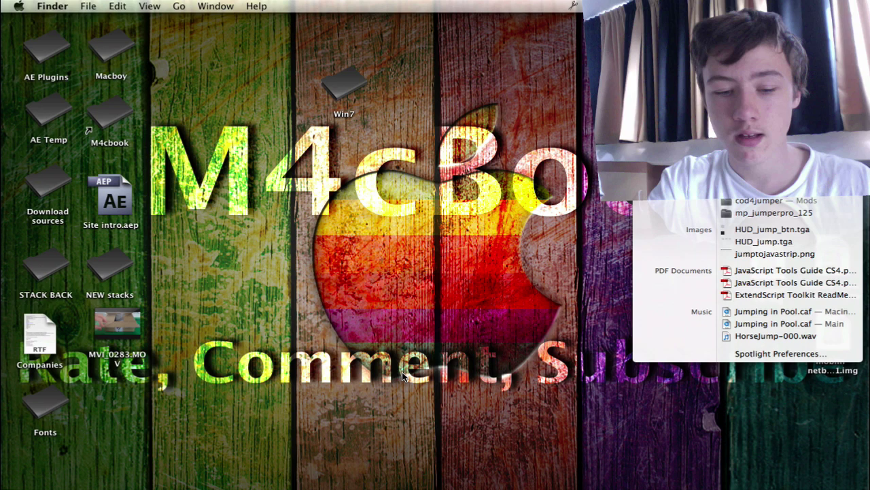
type("text")
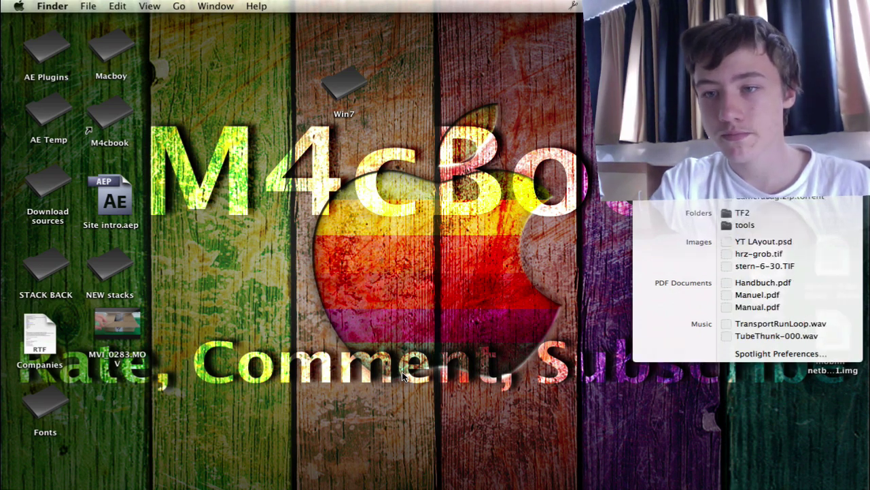
key("Return")
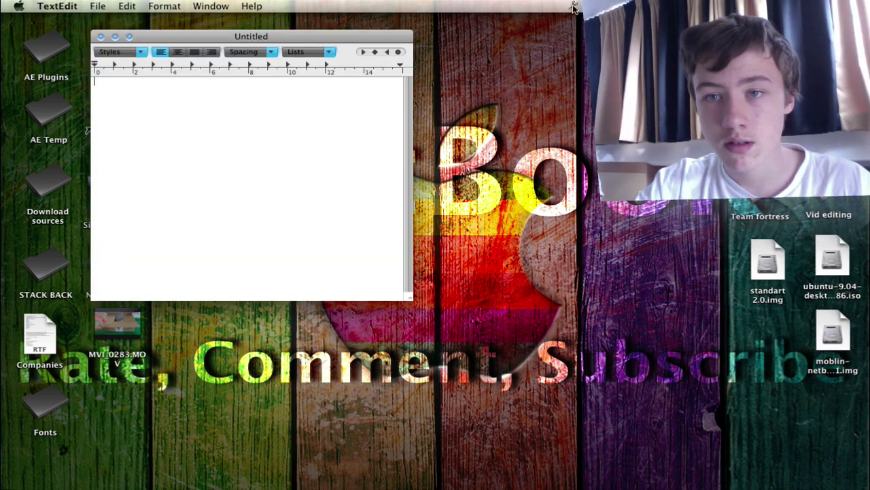
- Insert the stored lines "cd ~/Desktop" and "hdiutil makehybrid -iso -joliet -o Master.iso Master.cdr" into the blank document and reposition its window
left_click(573, 5)
left_click(581, 21)
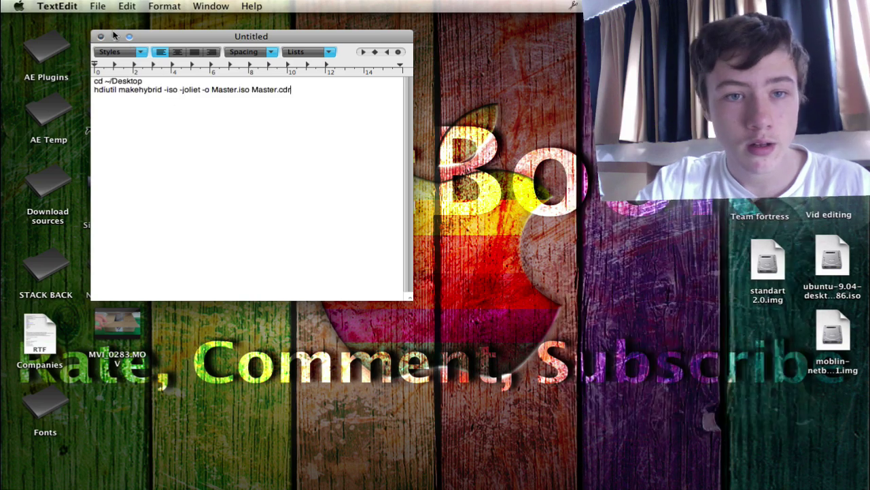
left_click_drag(148, 40, 109, 43)
left_click_drag(55, 85, 238, 104)
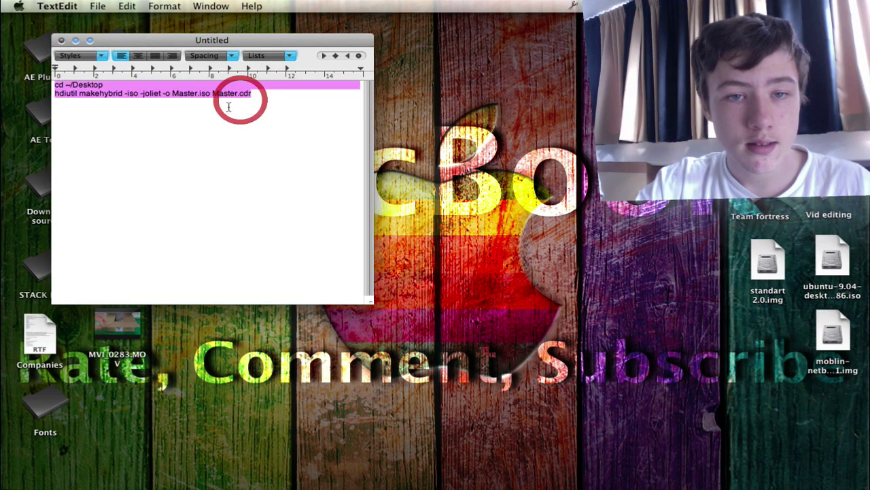
left_click(241, 119)
- Switch to the first, empty desktop space, open Disk Utility there and reposition its window
key("F8")
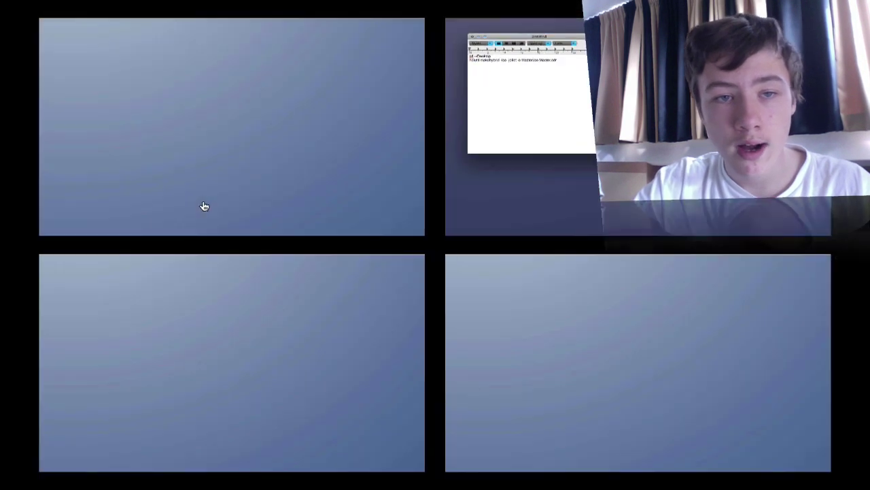
left_click(284, 147)
mouse_move(377, 487)
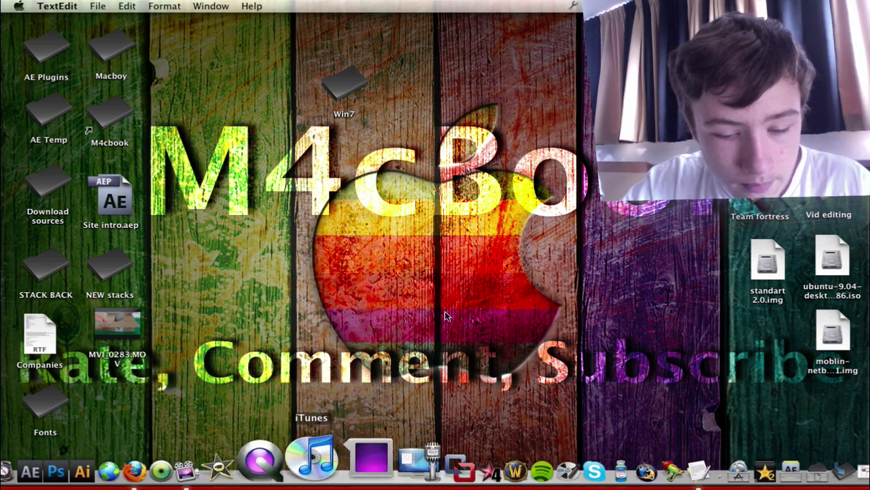
key("super+space")
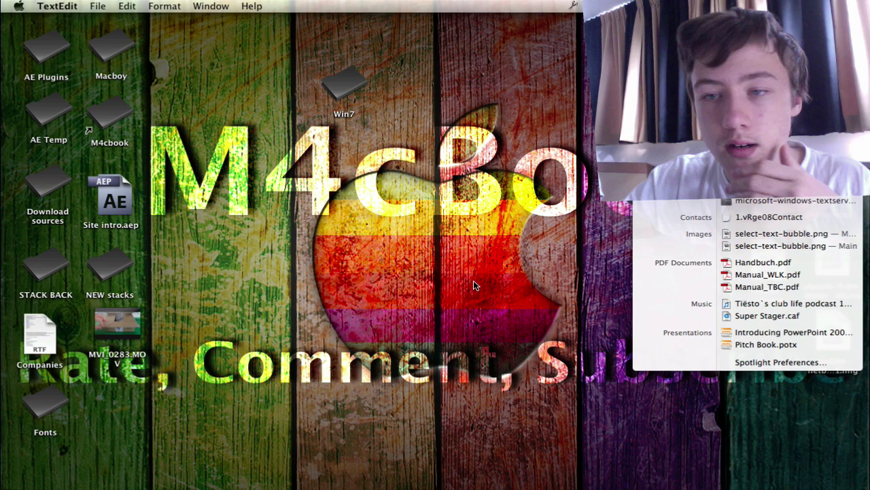
key("Escape")
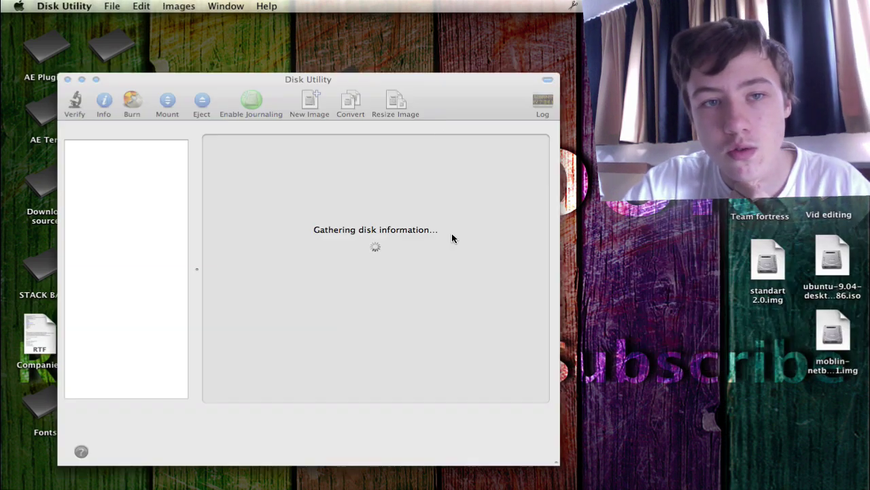
left_click_drag(499, 114, 542, 89)
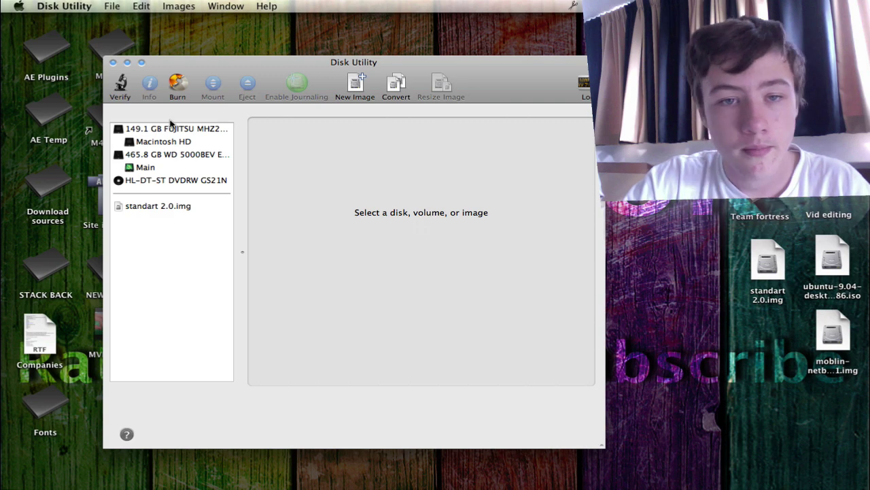
left_click_drag(248, 65, 267, 47)
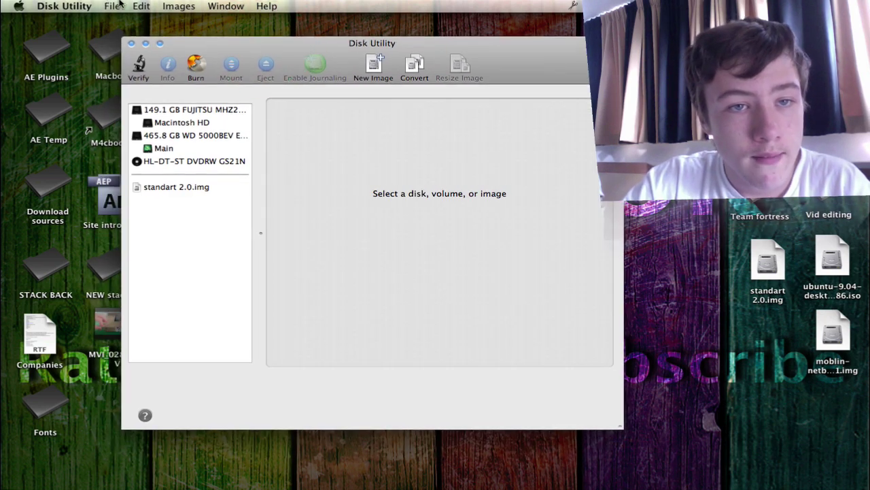
- Start a new disk image from the Win7 folder on the Desktop
left_click(113, 6)
mouse_move(136, 39)
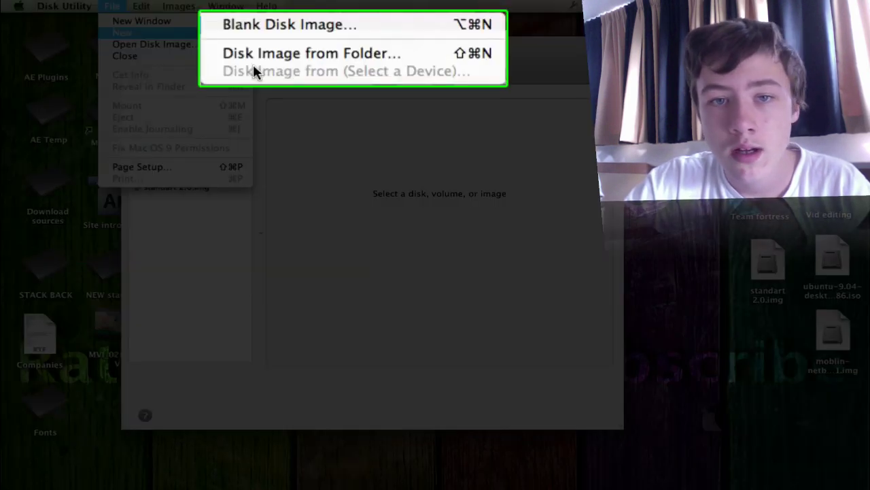
left_click(275, 55)
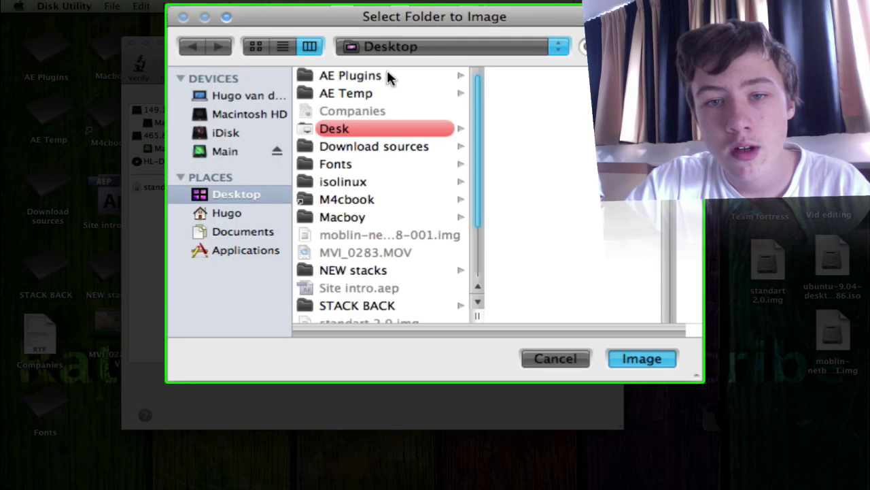
scroll(368, 223, "down", 3)
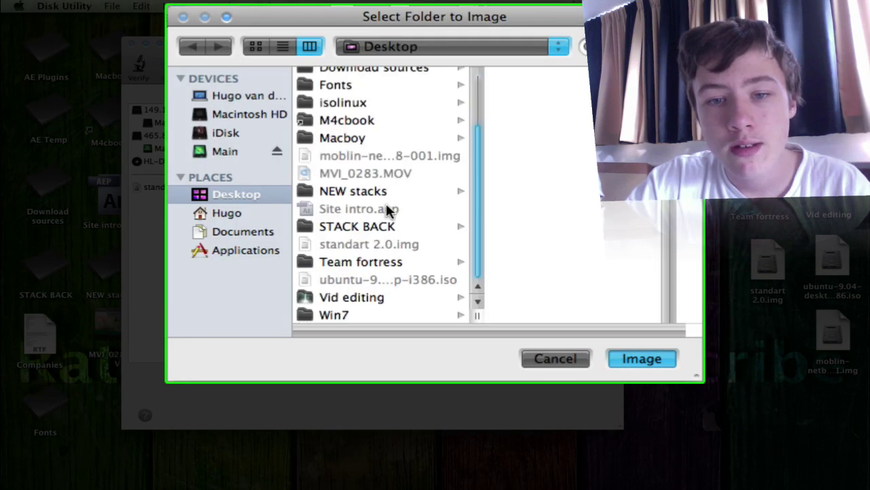
left_click(353, 315)
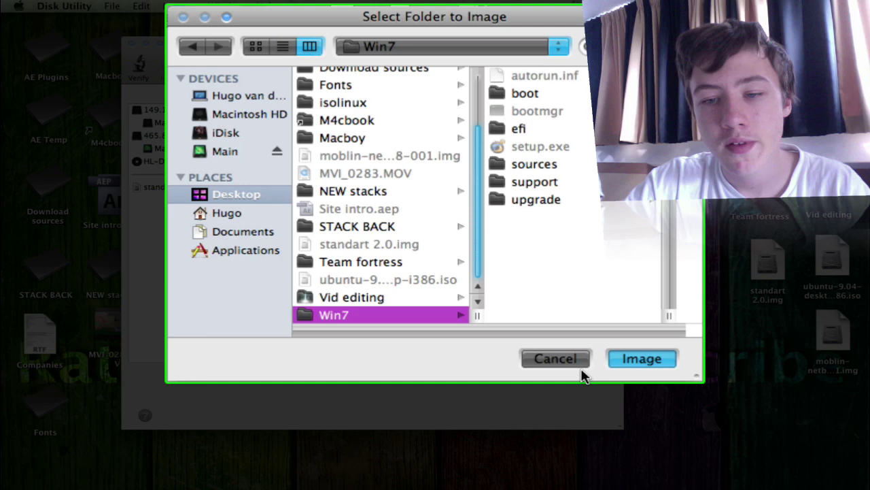
left_click(664, 358)
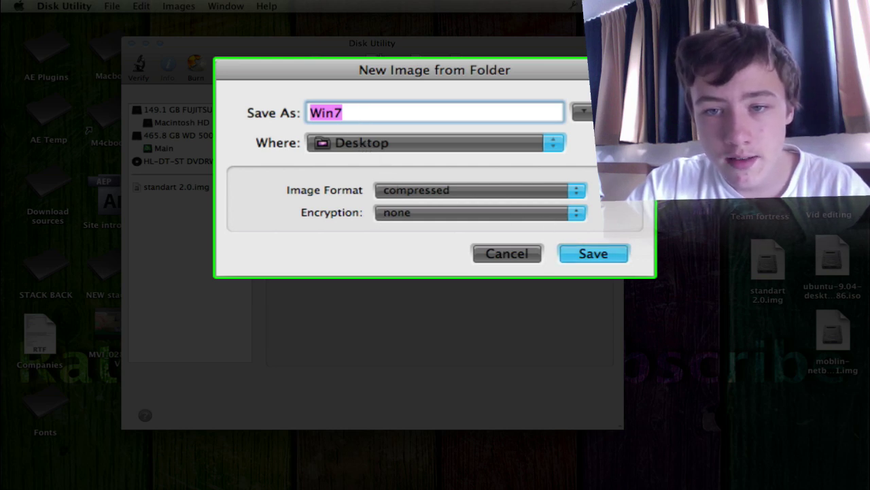
- Save the image as Win7 on the Desktop with the DVD/CD master format and no encryption
left_click(582, 111)
left_click(391, 320)
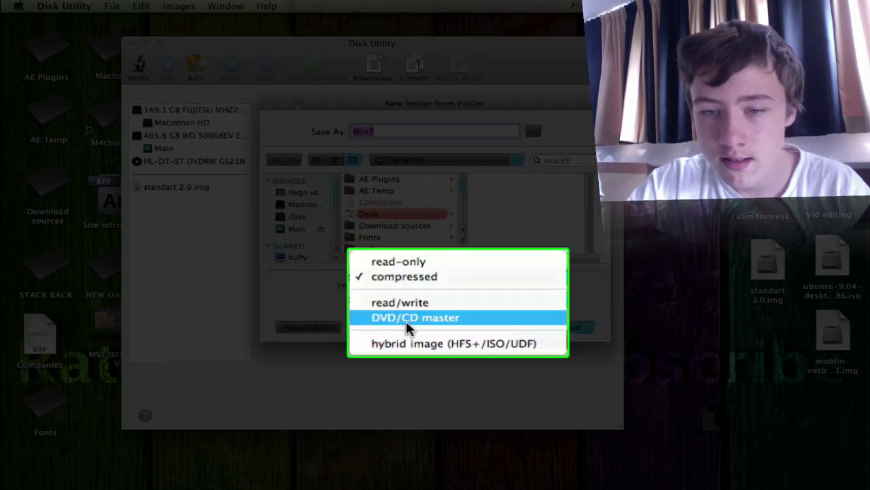
left_click(406, 320)
left_click(384, 293)
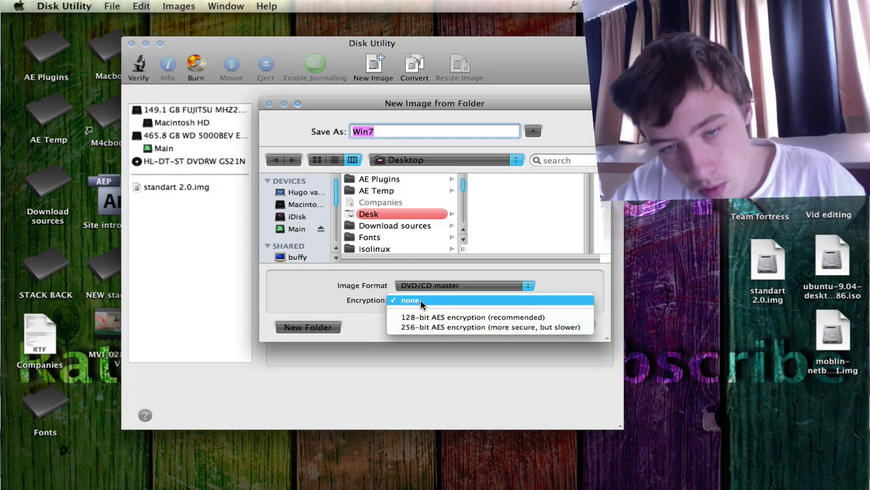
left_click(420, 301)
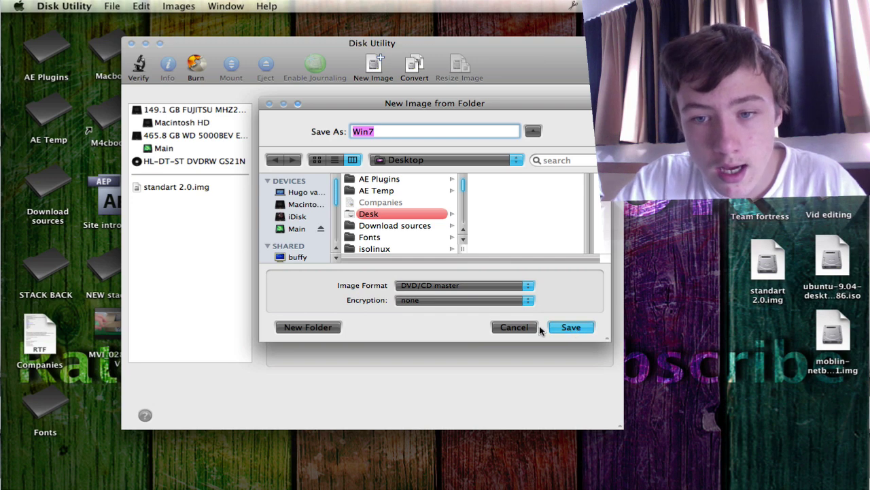
left_click(576, 327)
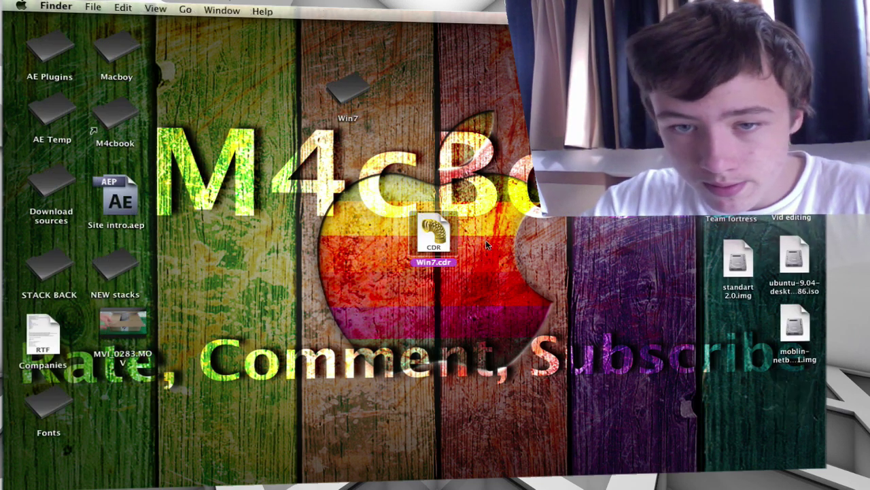
- Edit the new image file's name, leaving it as Win7.cdr, and move the file higher up on the desktop
left_click(511, 242)
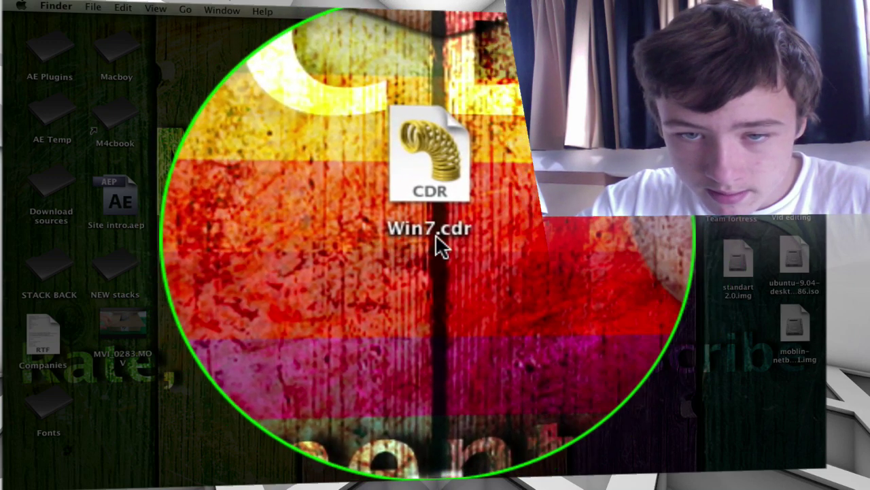
left_click(439, 245)
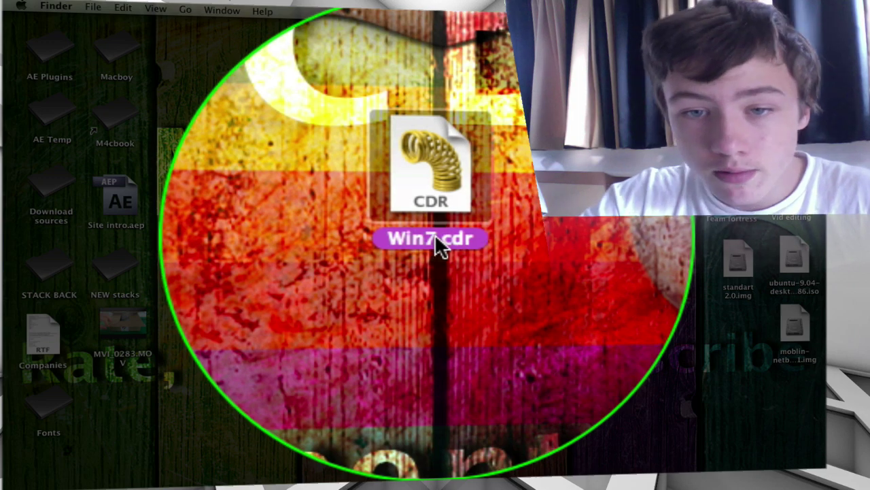
key("Return")
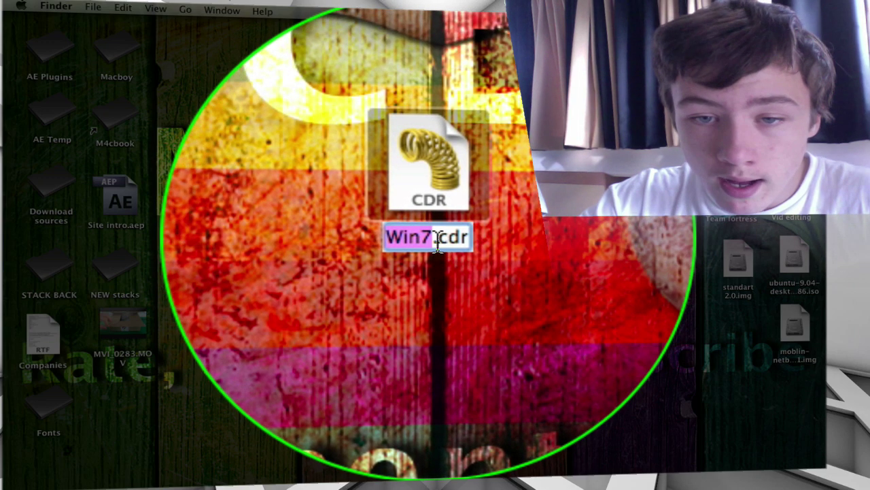
left_click(438, 238)
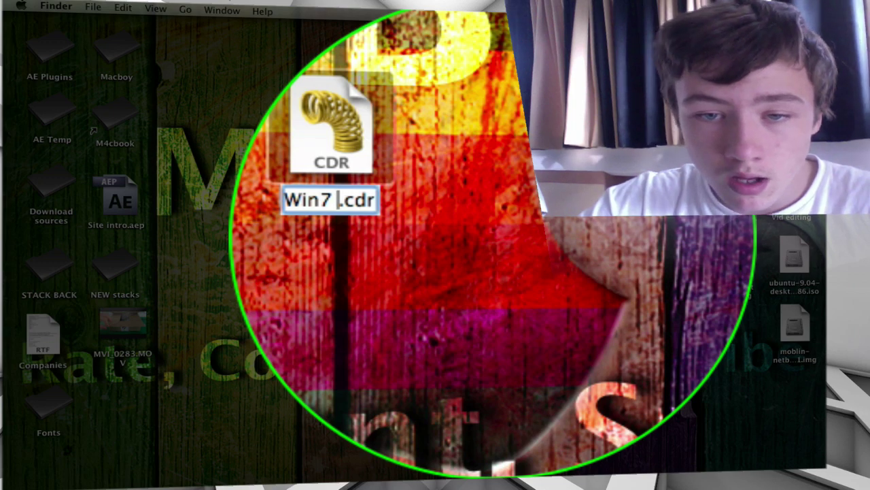
key("BackSpace")
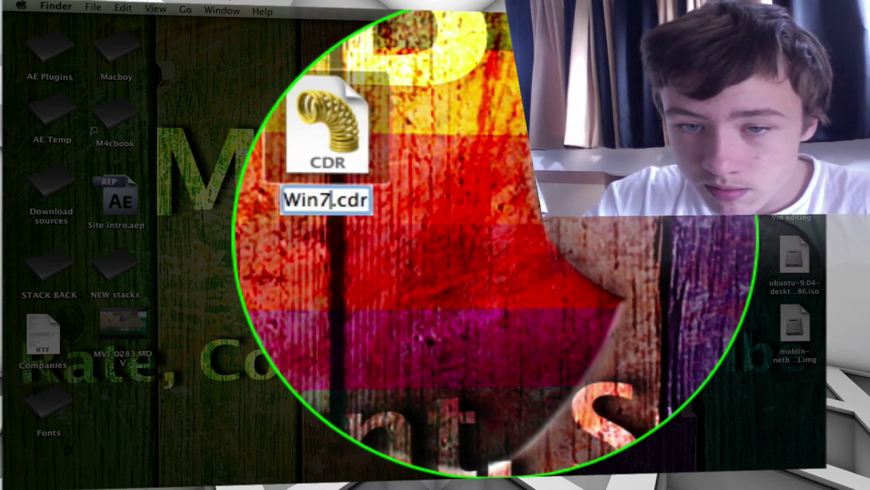
key("Return")
left_click_drag(446, 224, 488, 133)
- Search the Mac for "term" and open Terminal
key("super+space")
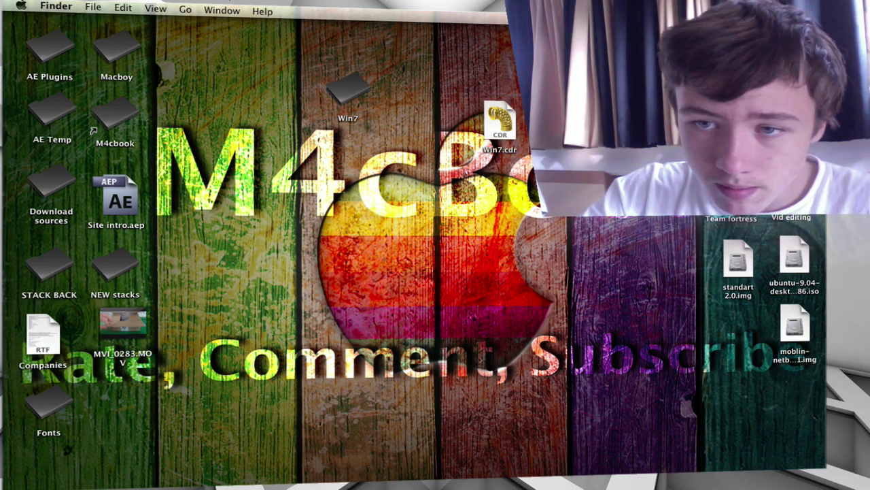
type("diskter")
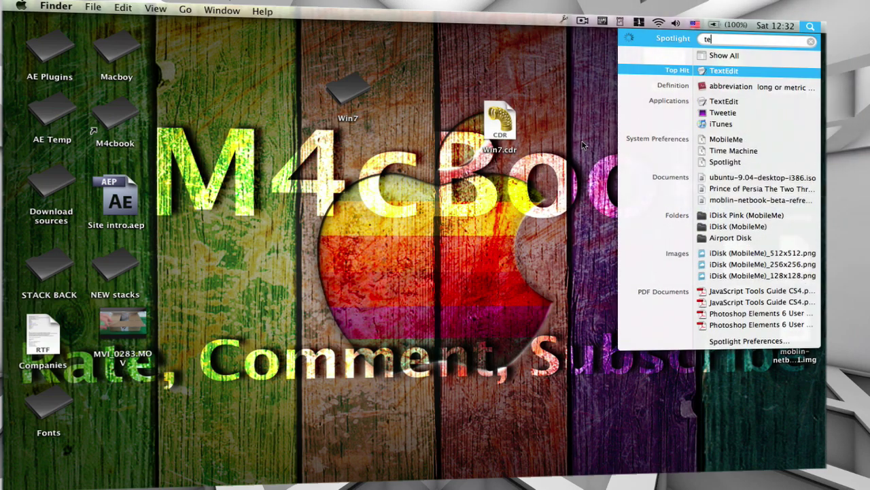
type("m")
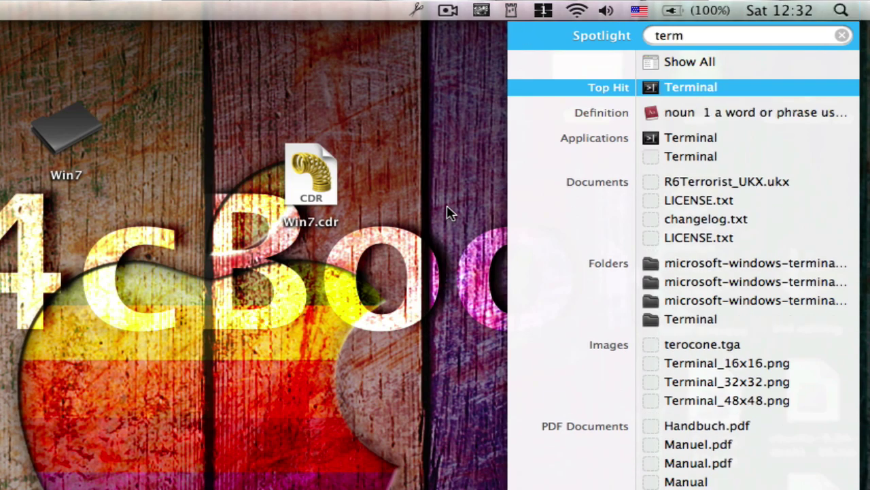
key("Return")
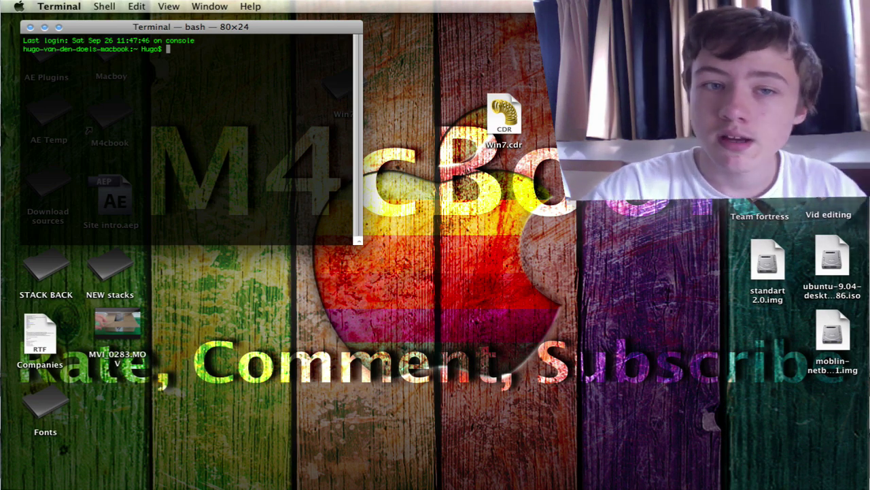
- Look up the cd ~/Desktop command in the TextEdit note and return to Terminal
key("F8")
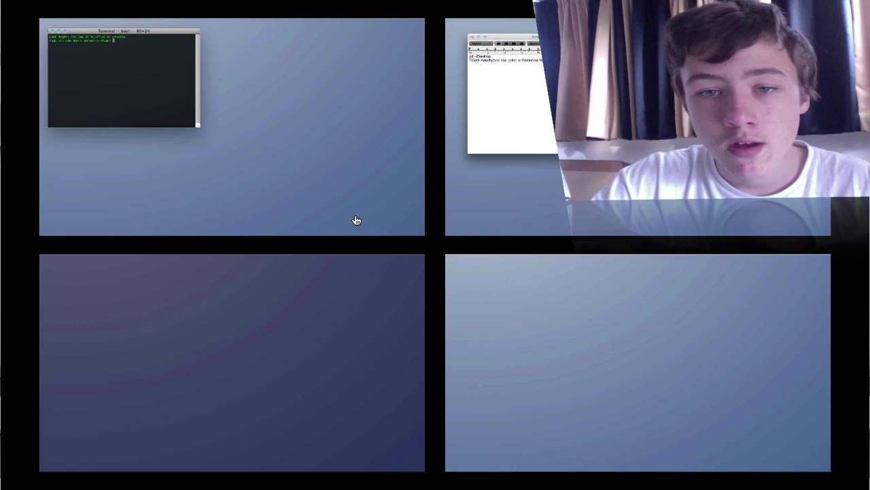
left_click(494, 136)
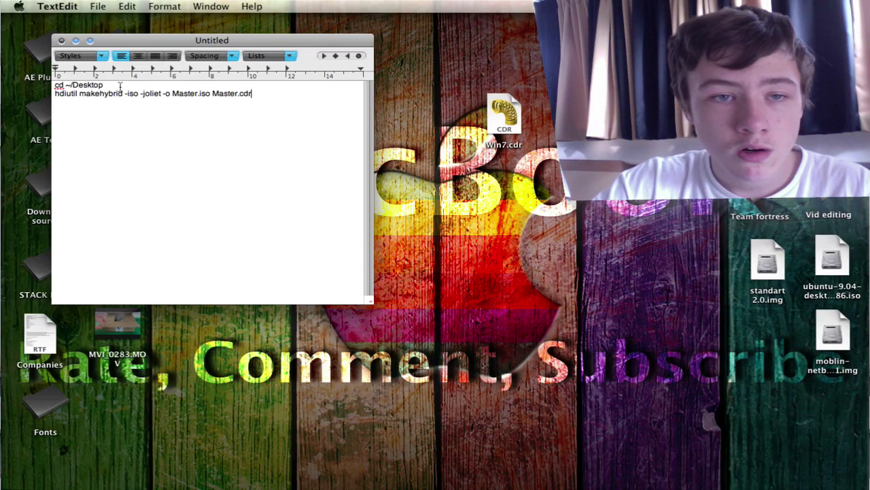
left_click_drag(120, 85, 55, 85)
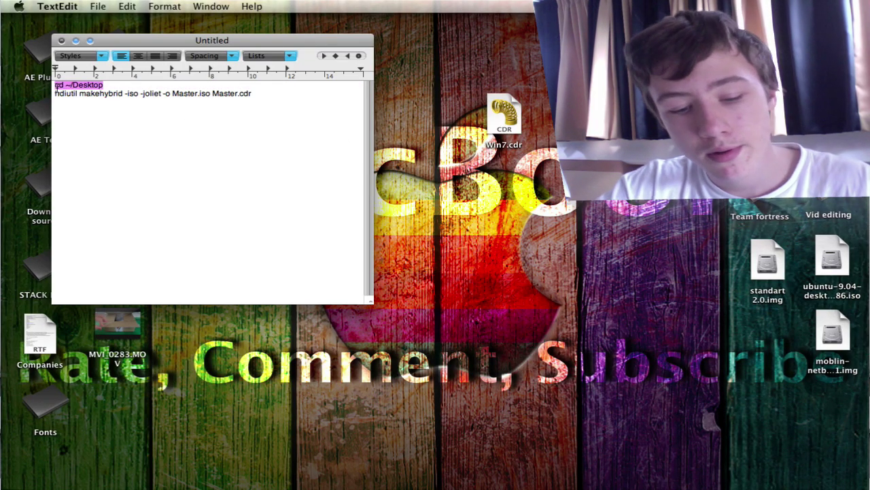
key("F8")
left_click(215, 144)
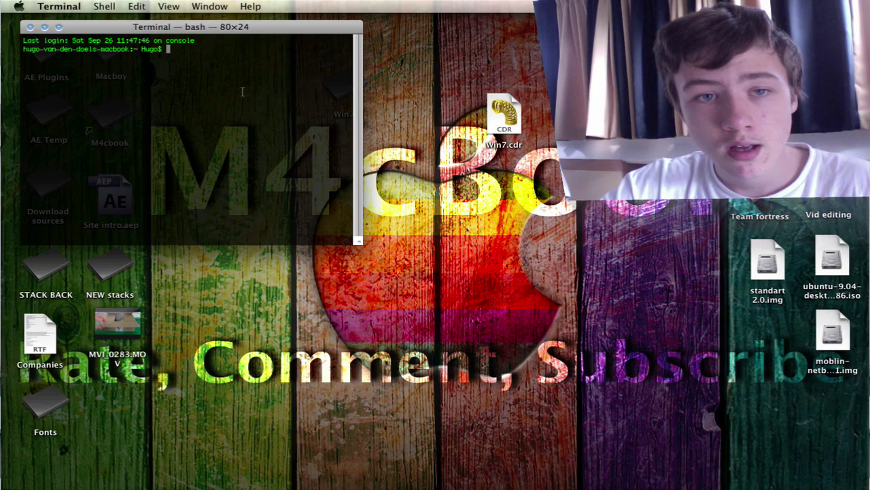
key("F8")
left_click(451, 197)
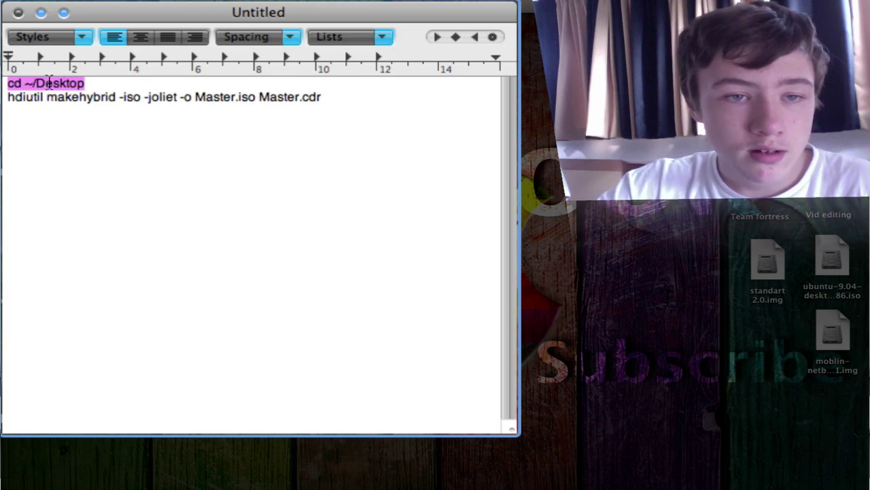
key("F8")
left_click(288, 181)
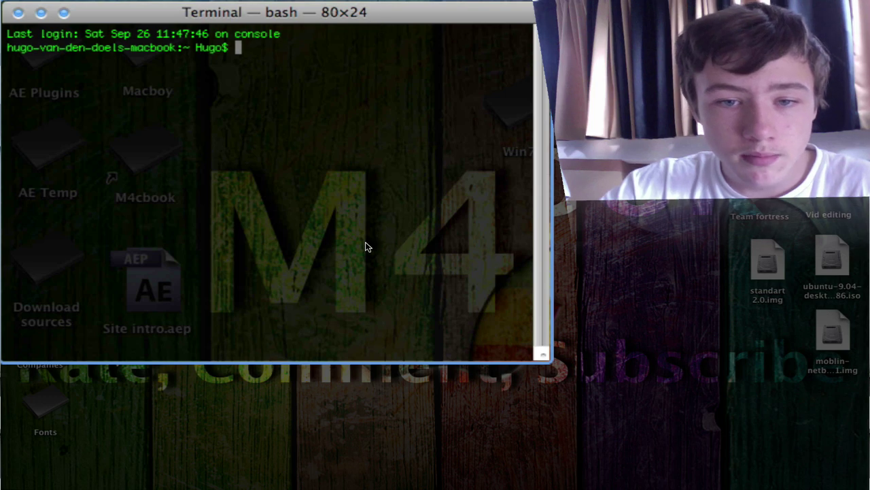
- Enlarge the Terminal text, resize the window to 100×28 and move it so the prompt is fully readable
left_click_drag(546, 357, 710, 344)
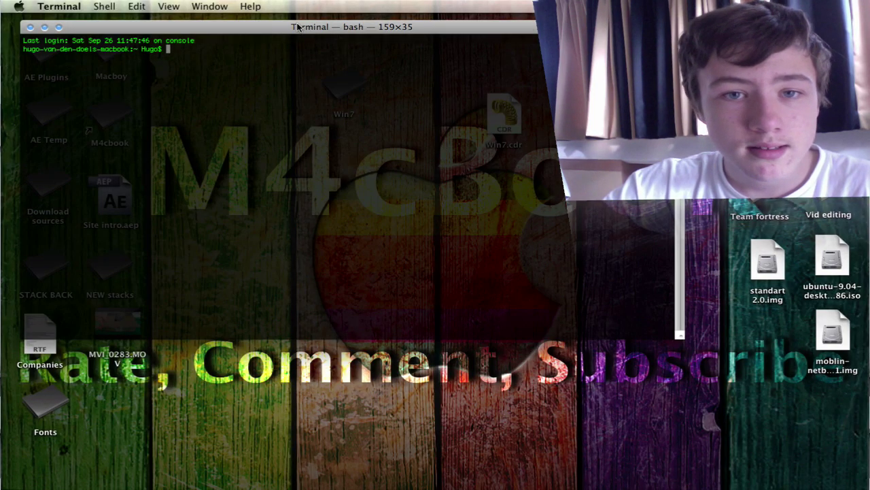
left_click_drag(306, 25, 344, 34)
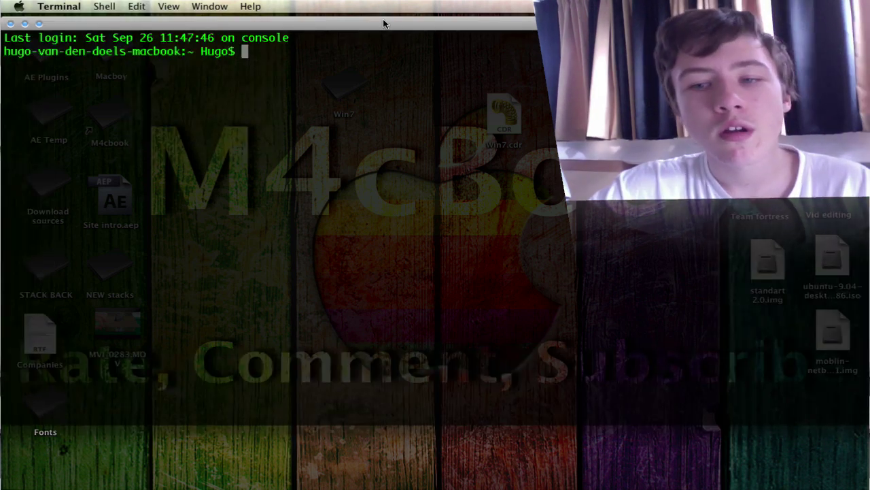
left_click_drag(383, 24, 431, 14)
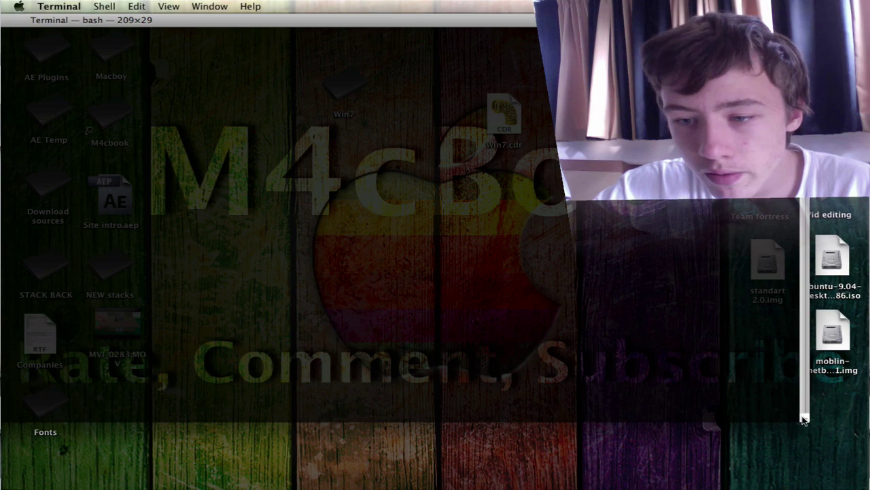
left_click_drag(804, 420, 20, 405)
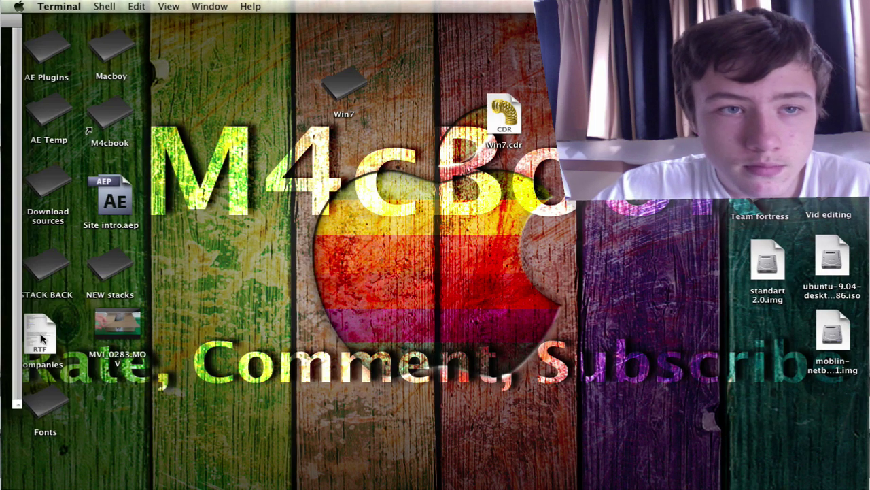
left_click_drag(7, 17, 608, 19)
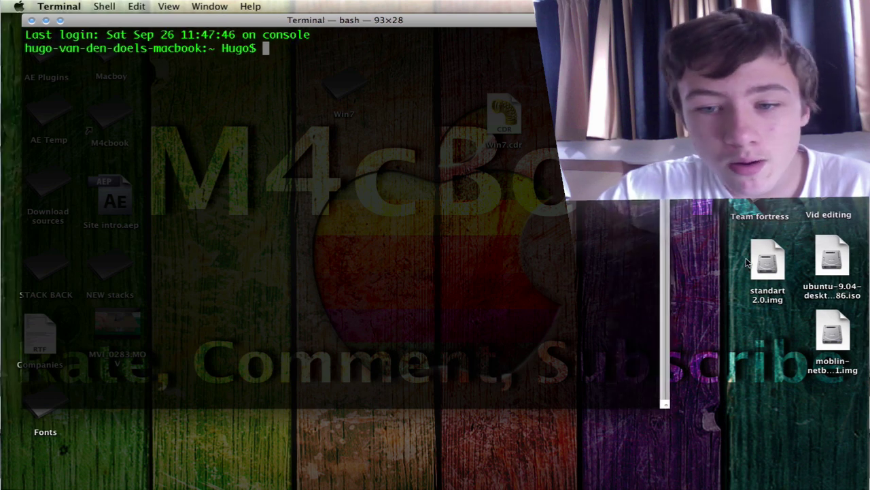
left_click(668, 413)
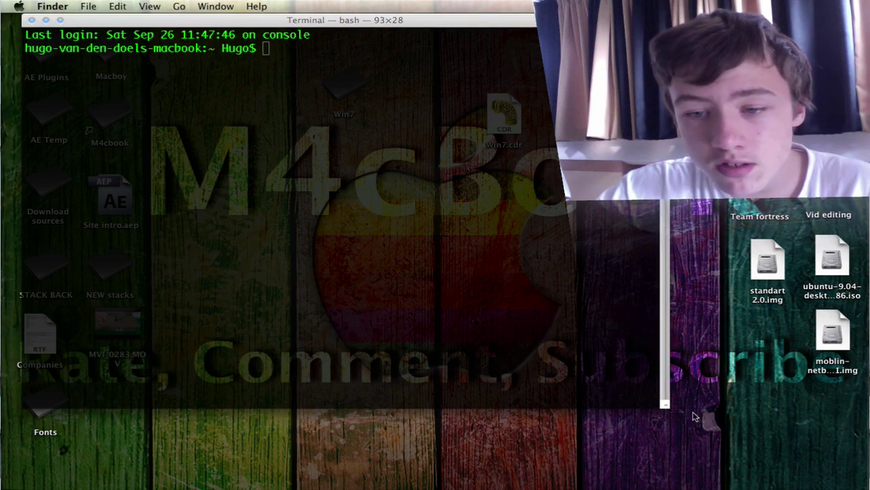
left_click_drag(666, 408, 712, 406)
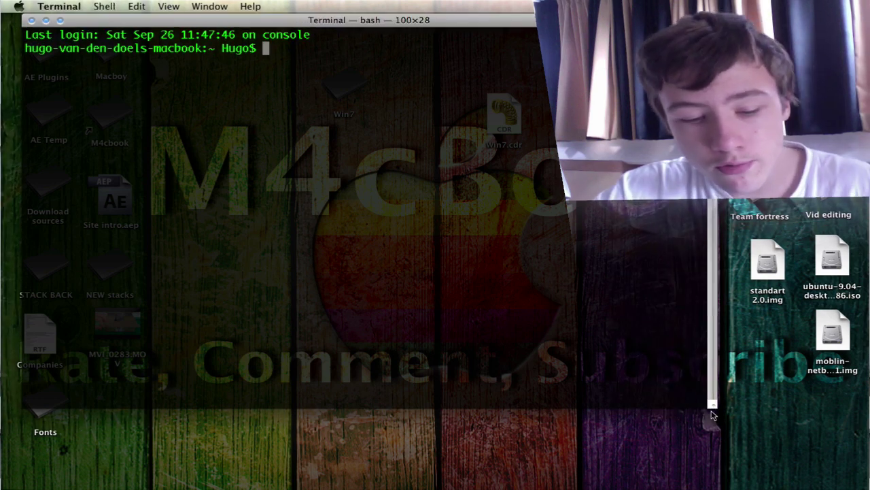
- Change the working directory to the Desktop by running cd ~/Desktop
type("cd ~/Desktop")
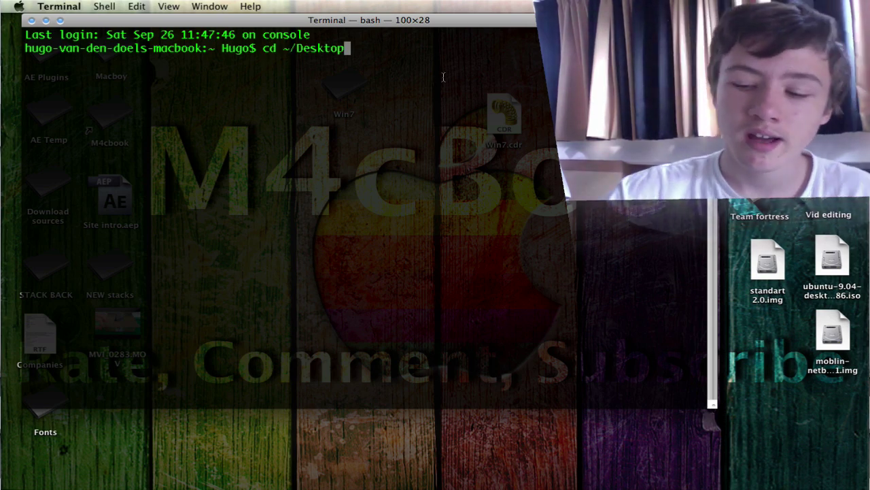
key("Return")
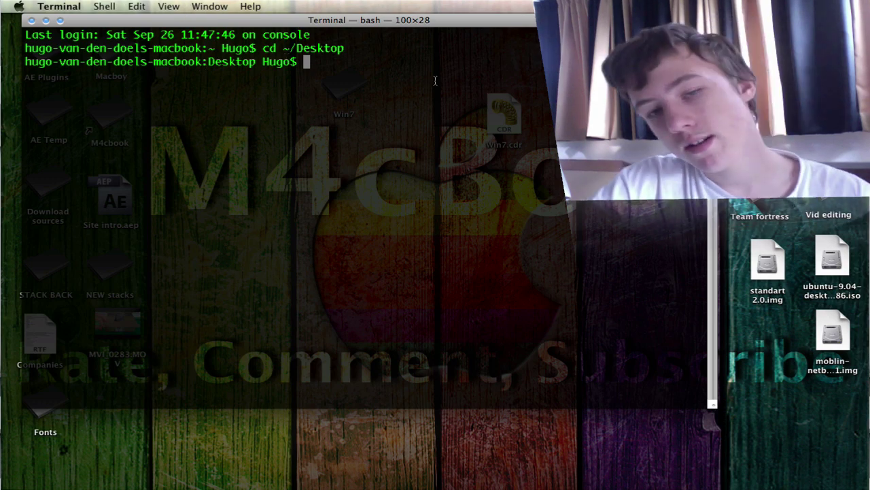
- Switch to the TextEdit note, set both command lines to size 25 and widen the window so the hdiutil command fits on one line
key("F8")
key("ctrl+Right")
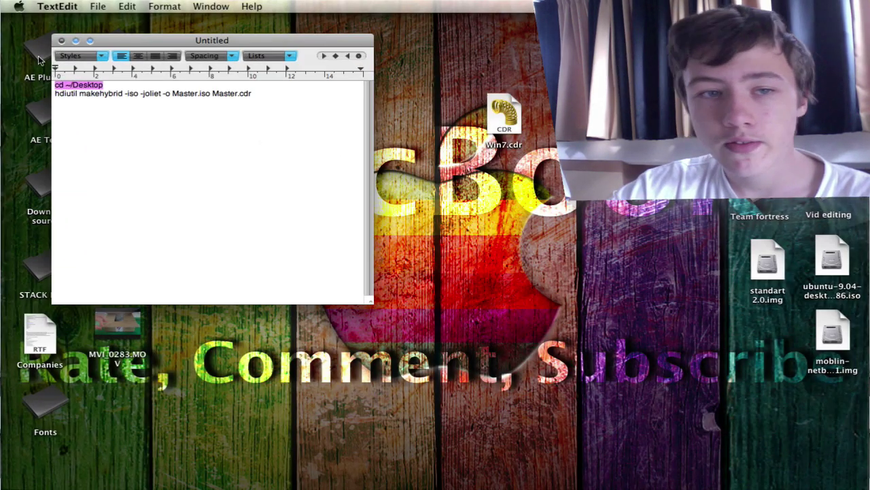
left_click(55, 95)
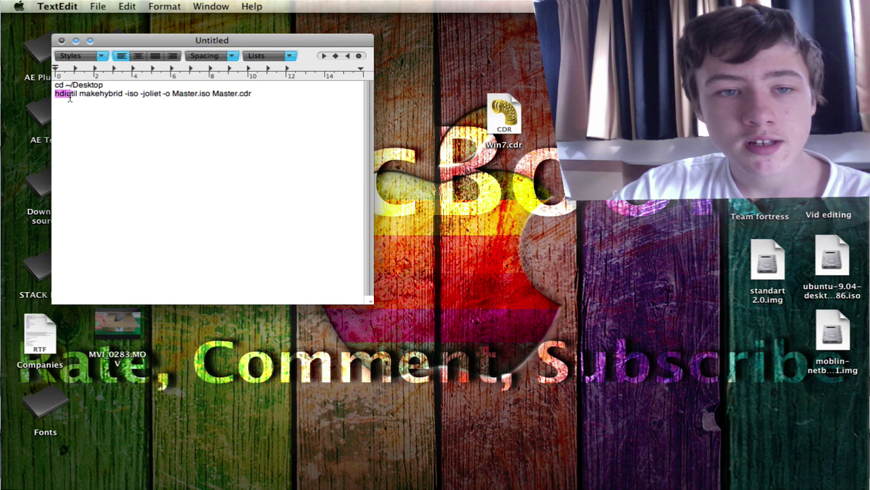
left_click_drag(70, 97, 42, 81)
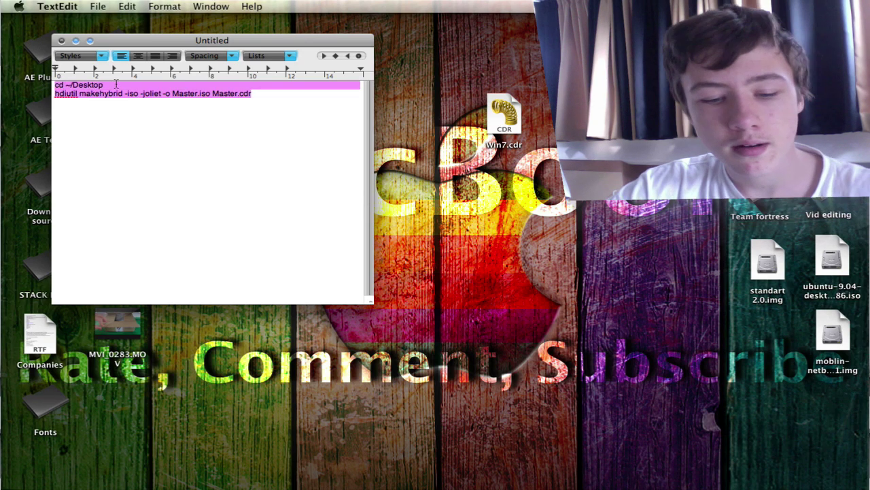
key("super+t")
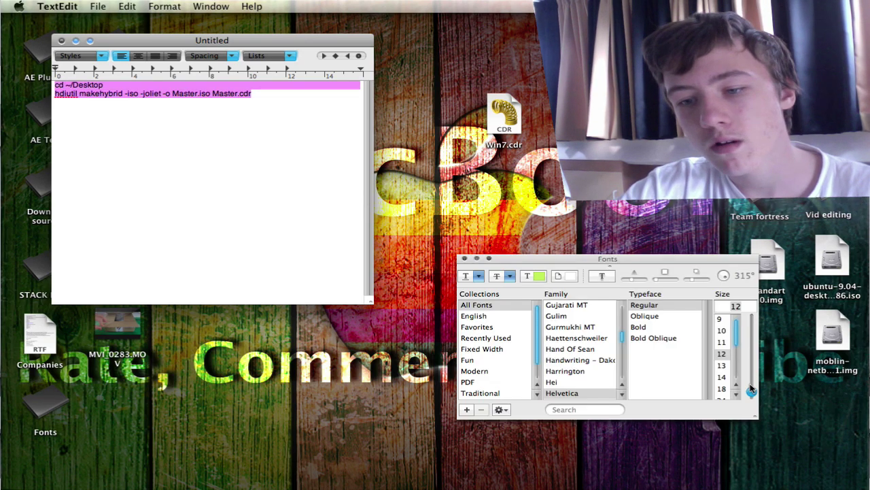
left_click_drag(752, 389, 752, 375)
left_click(360, 242)
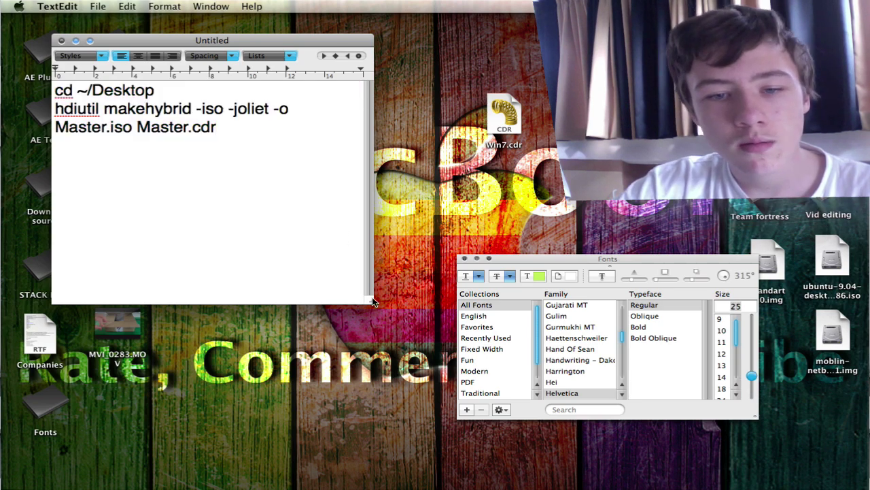
left_click_drag(373, 302, 556, 264)
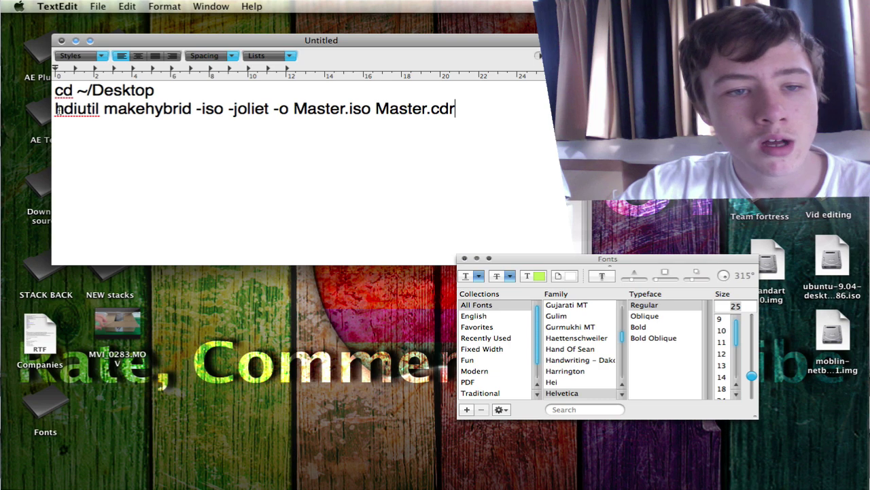
- Copy "hdiutil makehybrid -iso -joliet -o" from the note, paste it at the Terminal prompt and widen that window to 102×28
left_click_drag(55, 109, 446, 121)
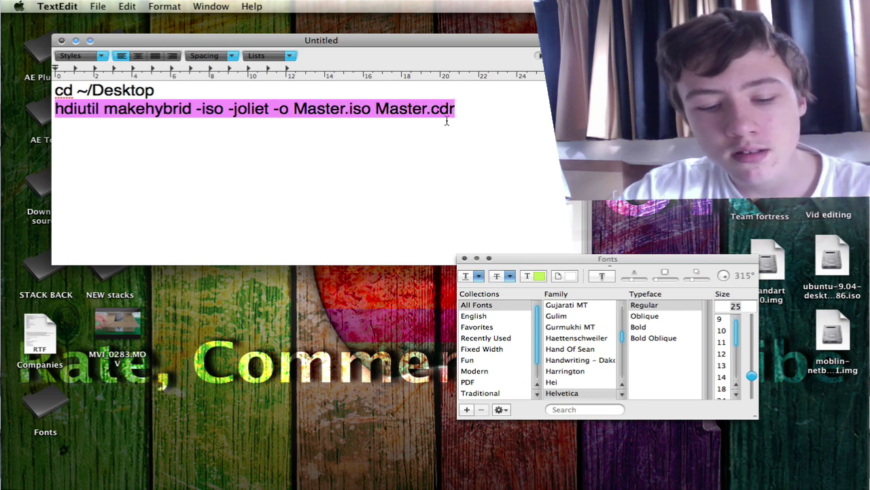
left_click(316, 138)
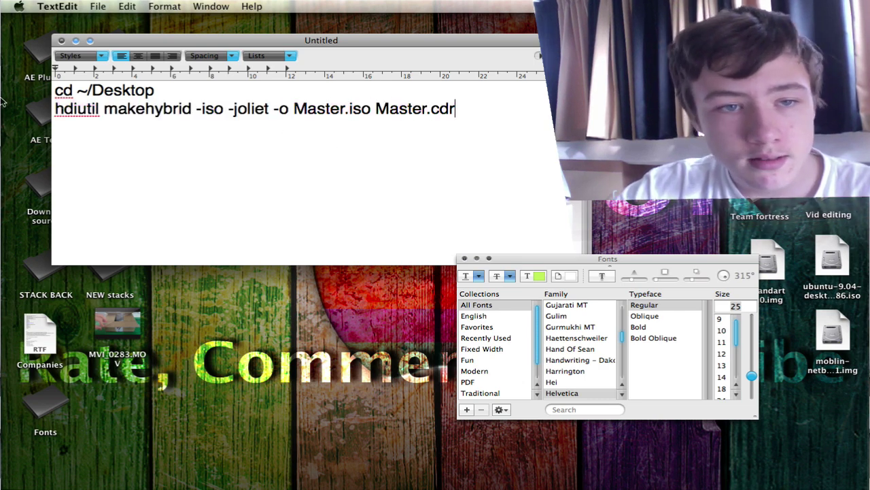
left_click_drag(53, 114, 290, 122)
left_click_drag(362, 120, 289, 117)
key("super+c")
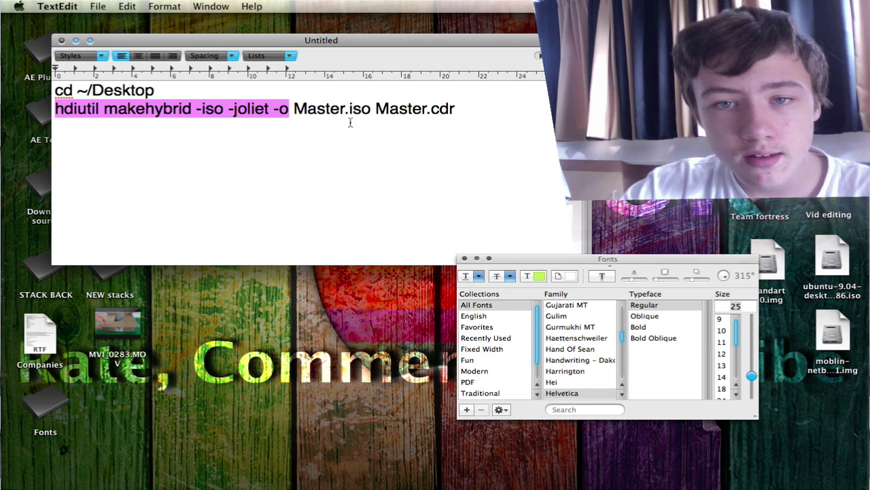
key("F8")
left_click(134, 154)
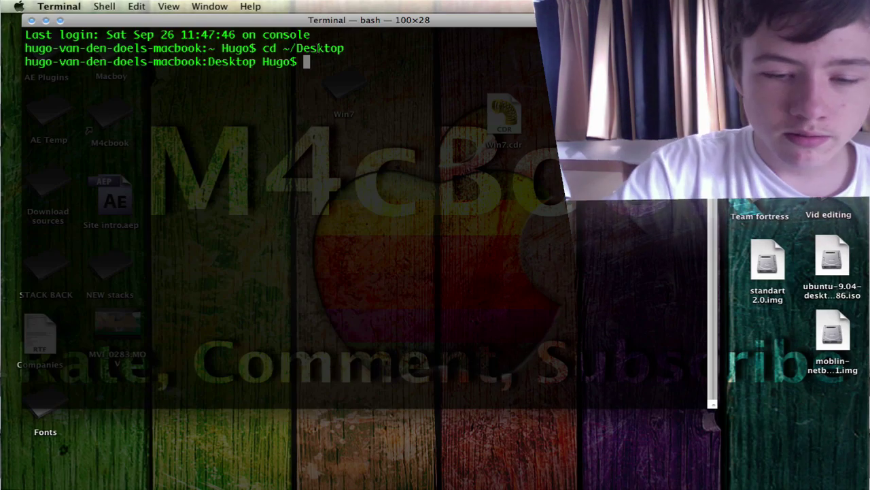
key("super+v")
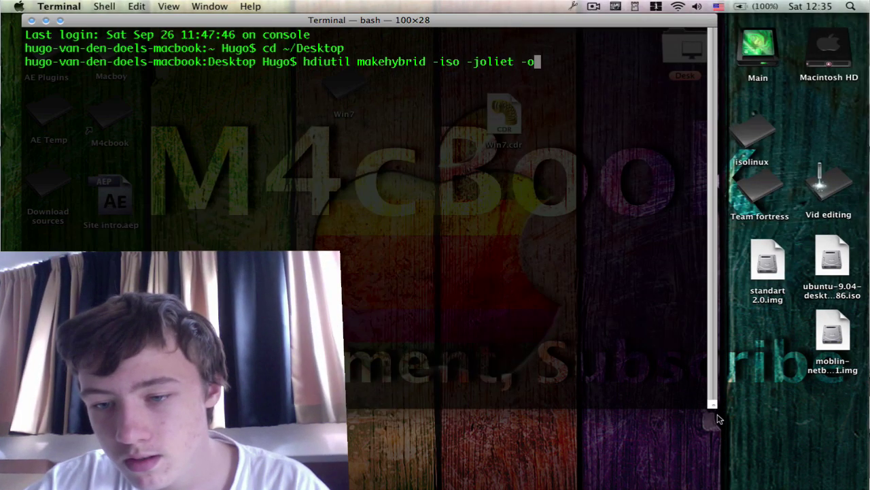
left_click_drag(717, 418, 727, 419)
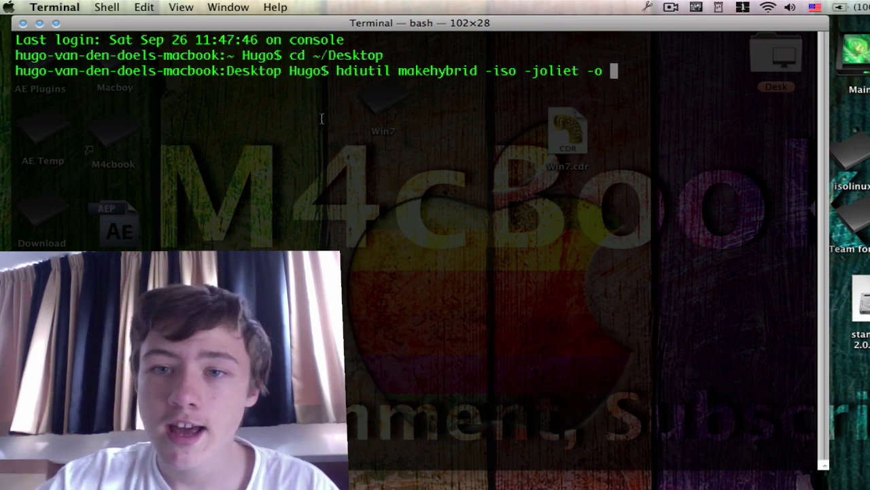
- Review the Master.iso and Master.cdr file names in the TextEdit note's hdiutil command, then return to Terminal
key("F8")
left_click(573, 123)
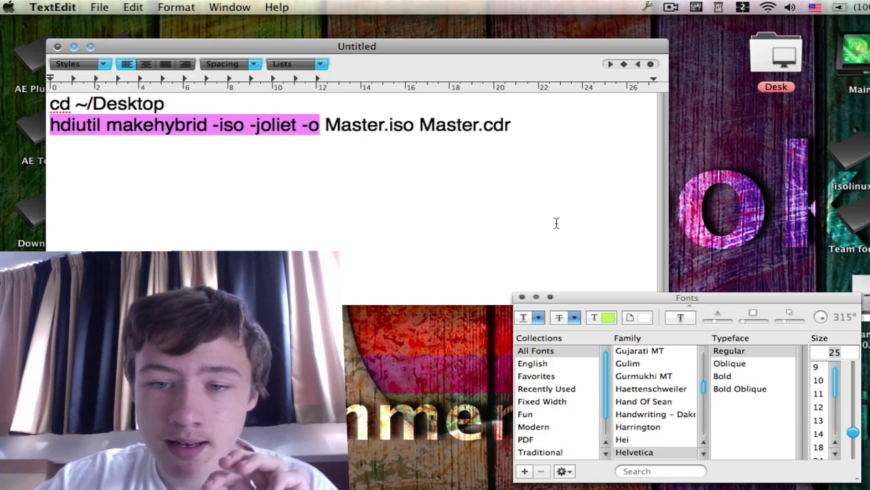
left_click(431, 215)
left_click_drag(325, 125, 478, 140)
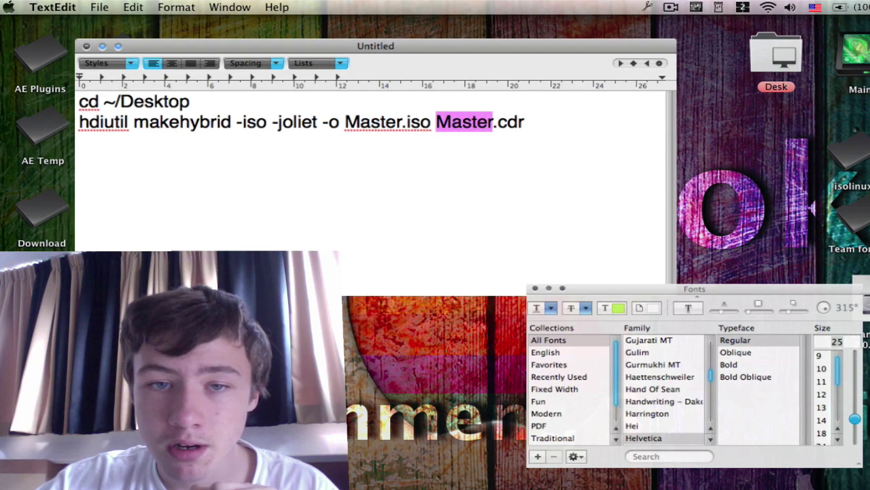
key("F8")
left_click(669, 132)
key("F8")
left_click(268, 187)
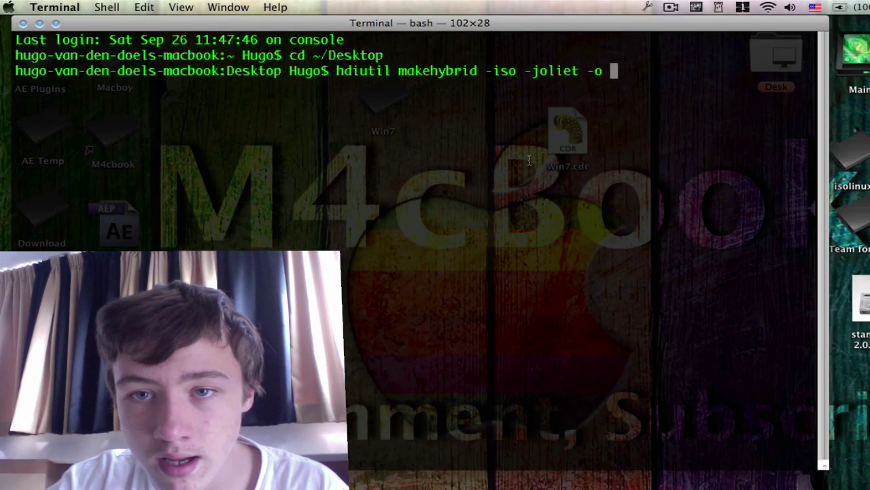
- Complete the hdiutil makehybrid command with Win7.iso as the output file and Win7.cdr as the source file
type("Win")
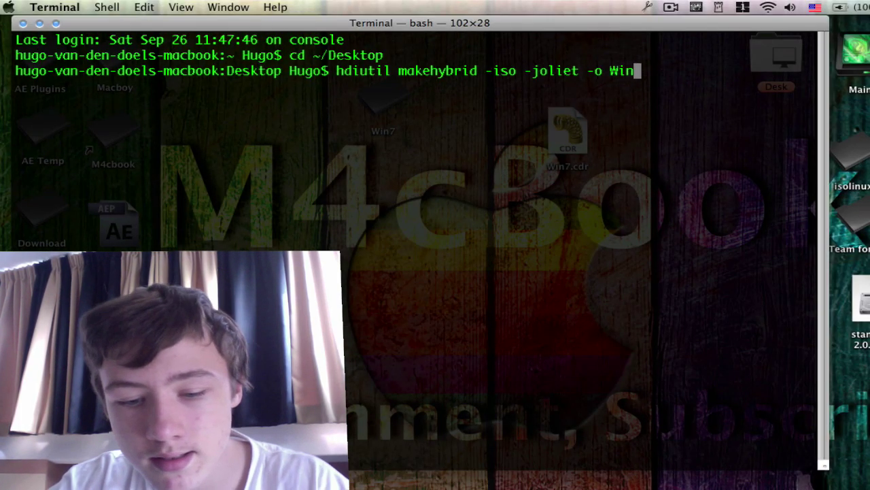
type("7.i")
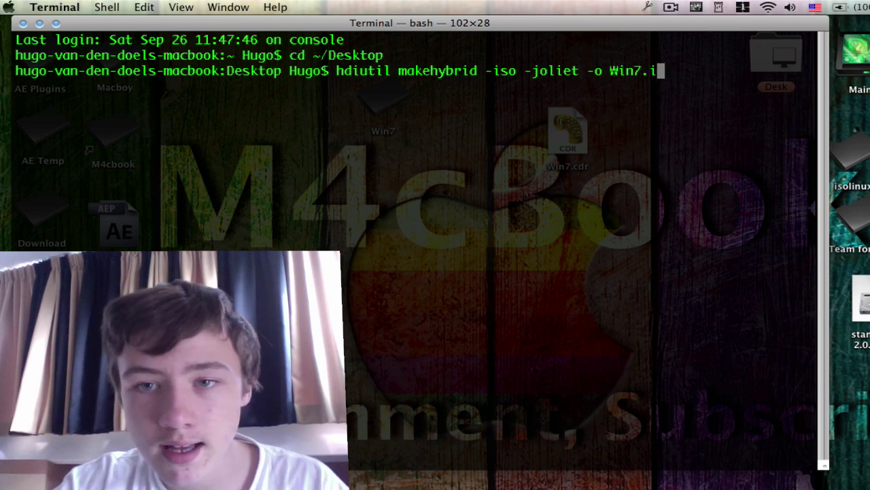
type("so ")
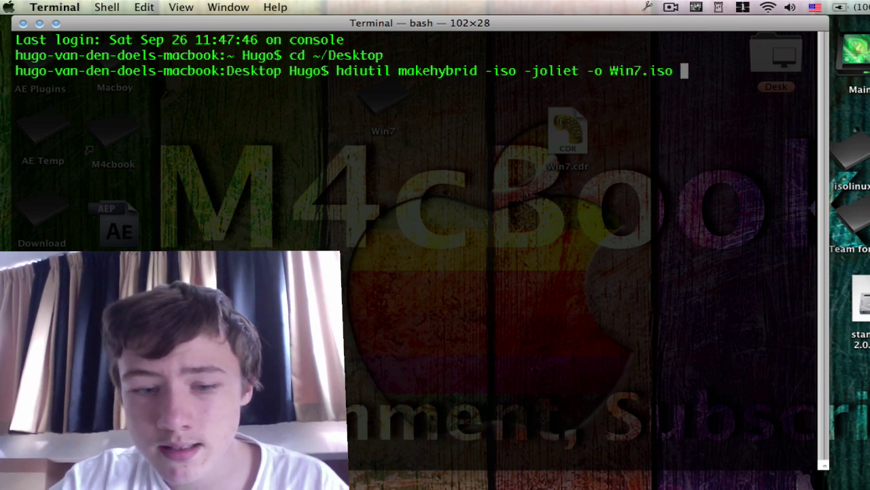
type("Win7")
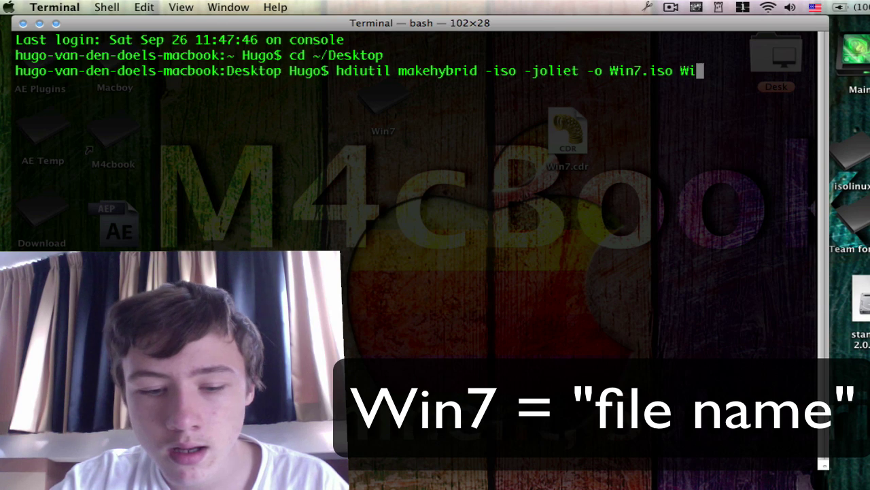
type(".")
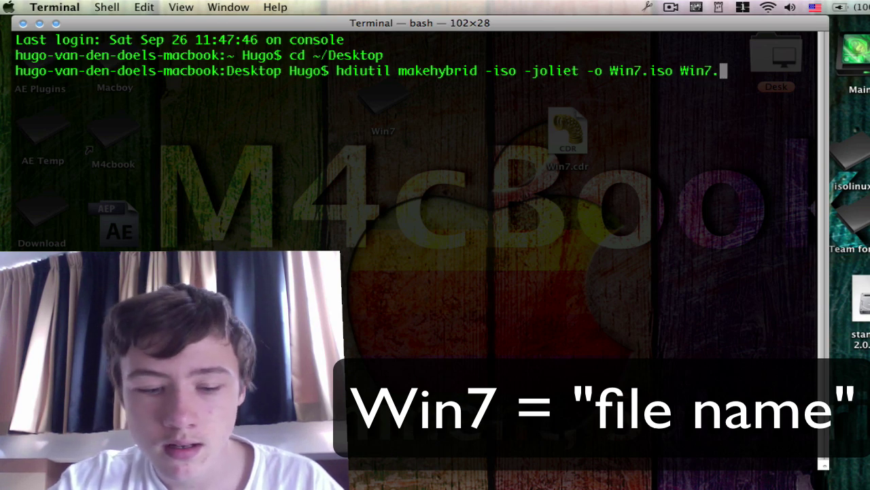
type("cdr")
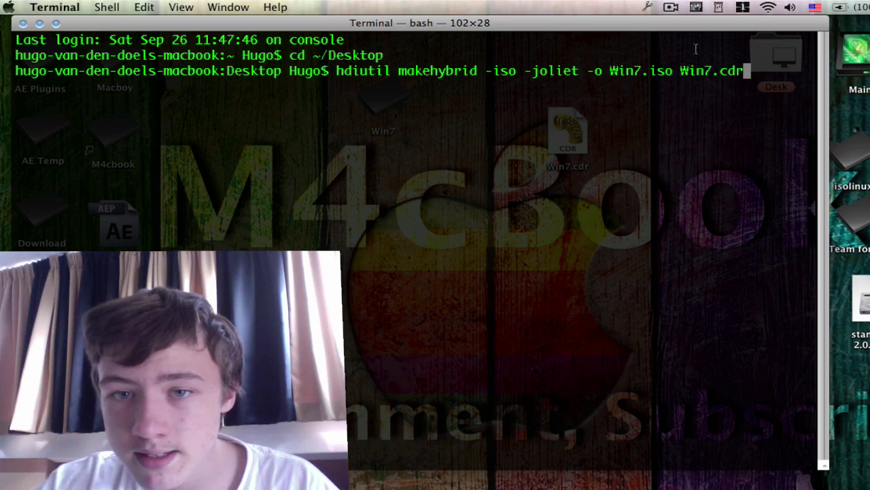
- Move the Win7.cdr file beside the Desk folder on the desktop, shifting the Terminal window out of the way and back
left_click_drag(686, 29, 686, 193)
left_click_drag(557, 131, 638, 67)
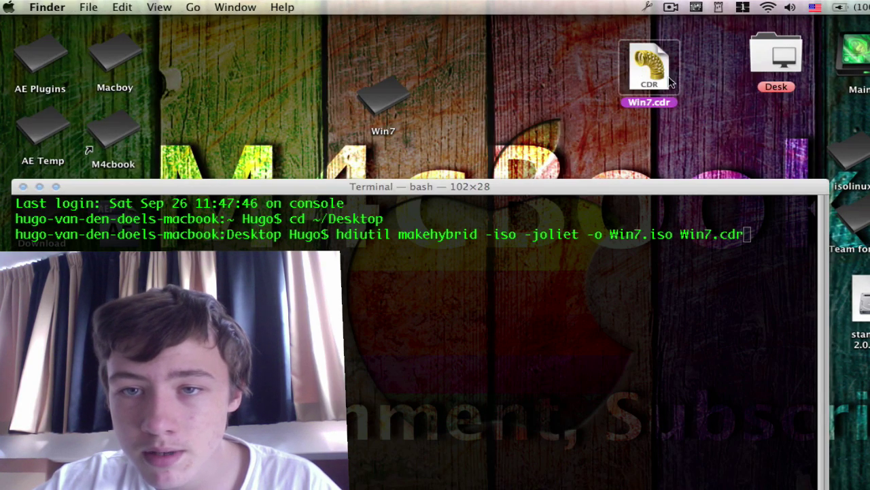
left_click_drag(730, 192, 746, 76)
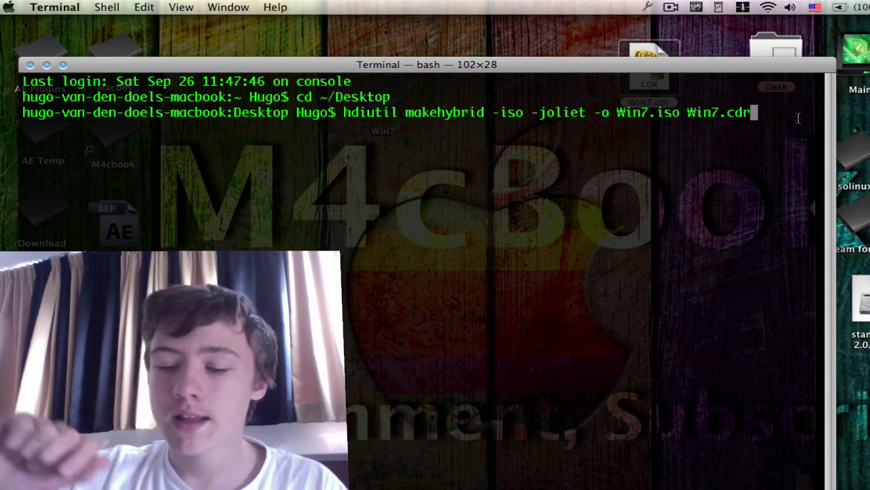
- Run the hdiutil command and ignore the CrossOver Autorun prompt for the Win7 volume
key("Return")
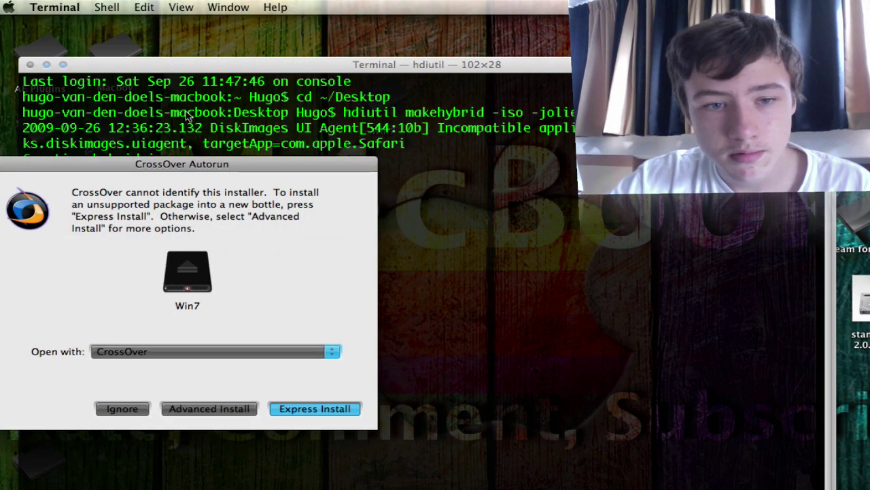
left_click(136, 410)
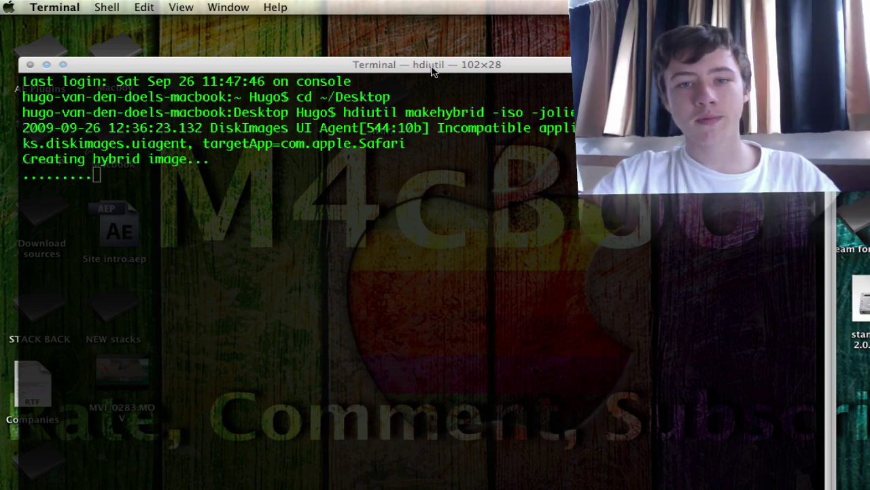
- Shrink the Terminal window to 96×27 and quit Terminal once the hybrid image is created
left_click_drag(433, 65, 406, 38)
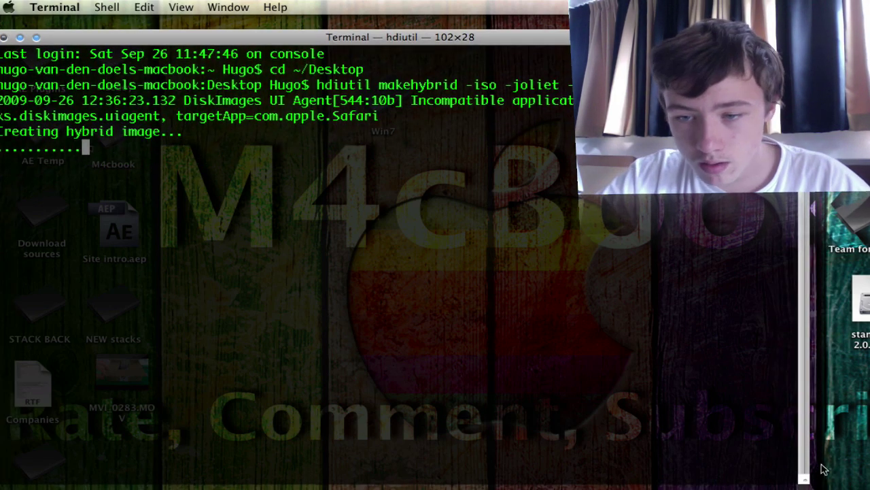
left_click_drag(804, 480, 756, 466)
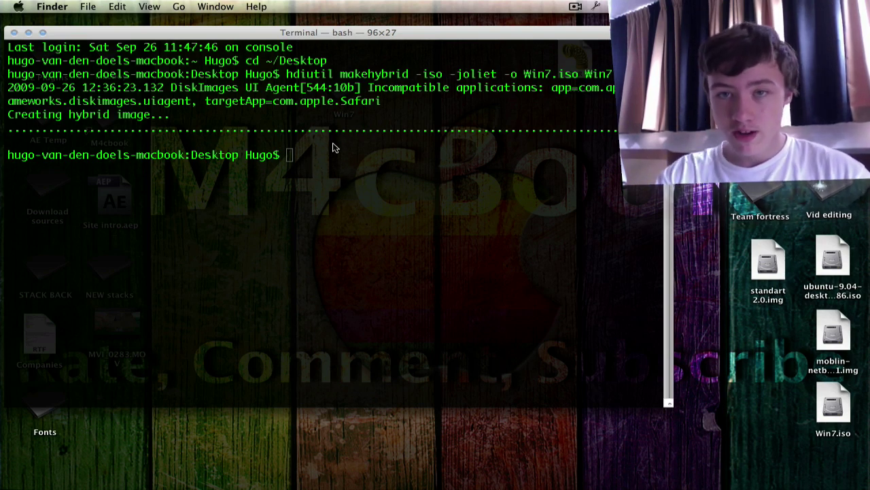
left_click(181, 73)
left_click(68, 7)
left_click(81, 135)
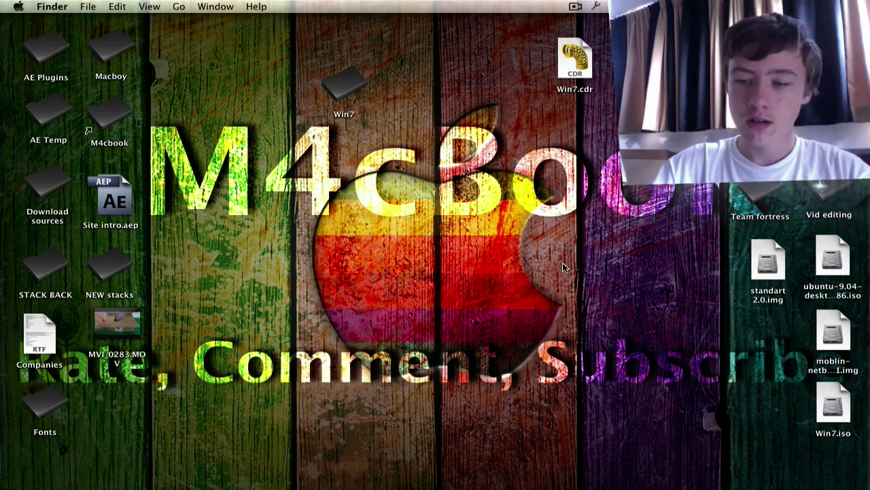
- Place Win7.iso beneath the Win7 folder on the desktop, and mount it while ignoring the CrossOver Autorun prompt
left_click_drag(846, 412, 440, 199)
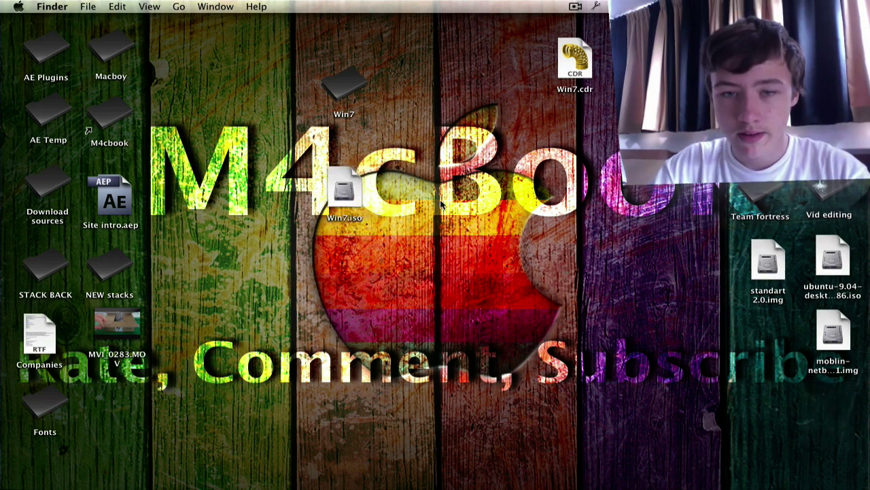
left_click(347, 193)
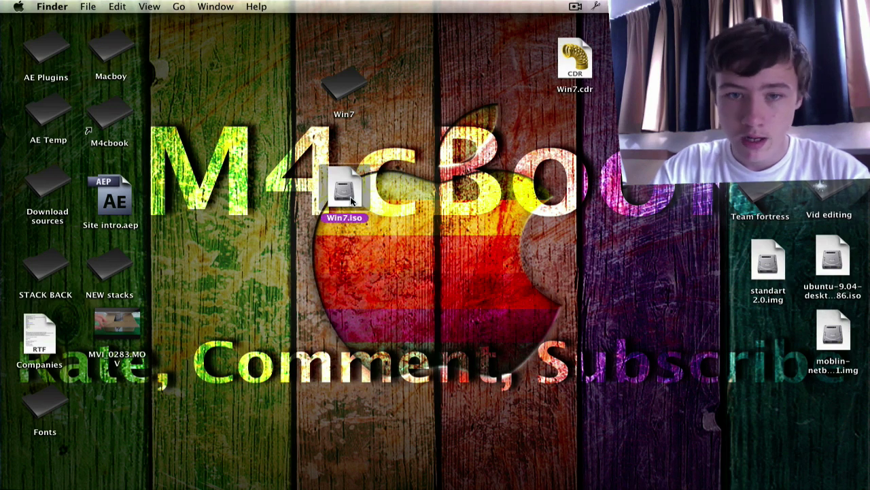
double_click(346, 194)
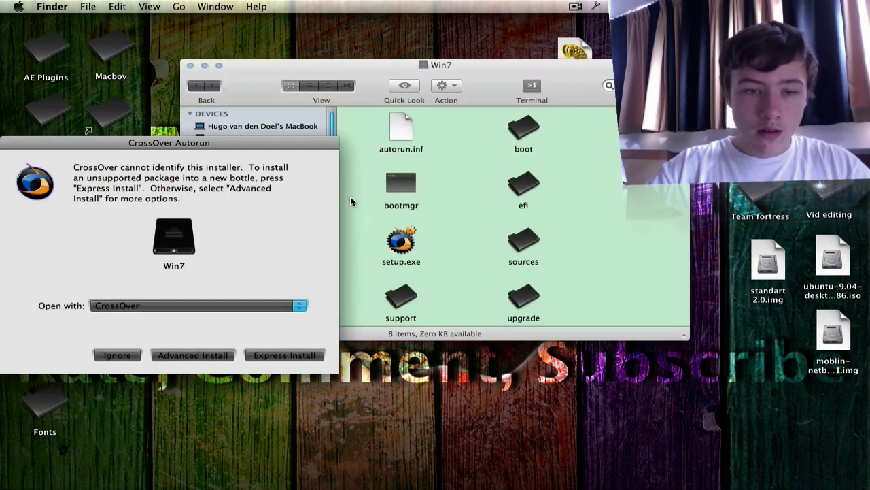
left_click_drag(228, 145, 345, 105)
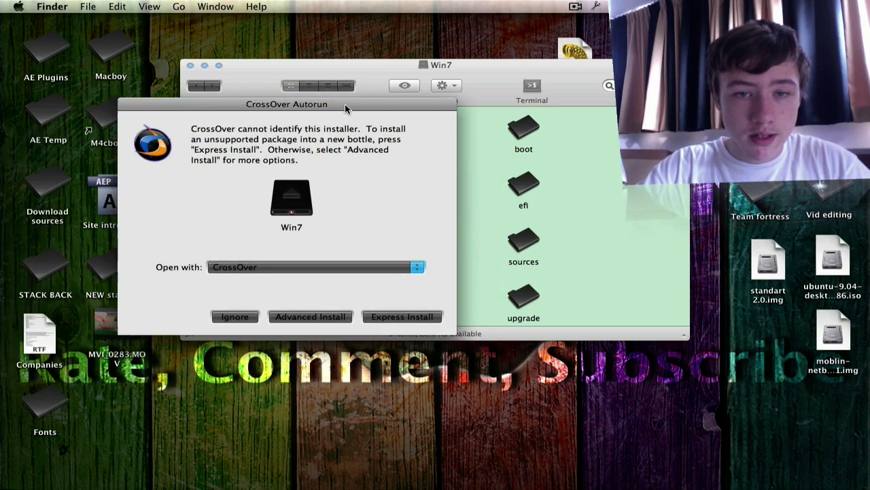
left_click(234, 317)
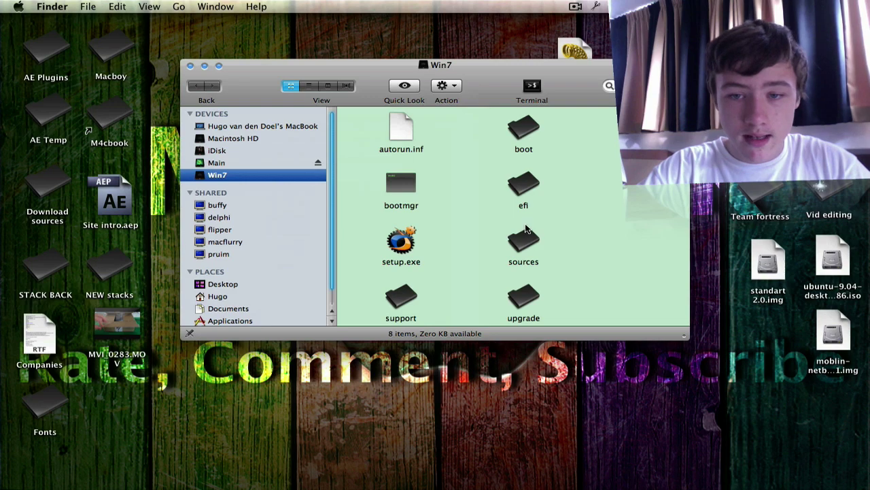
- Open the original Win7 folder in icon view beside the mounted Win7 volume's window to compare their contents
left_click_drag(588, 94, 620, 209)
double_click(361, 73)
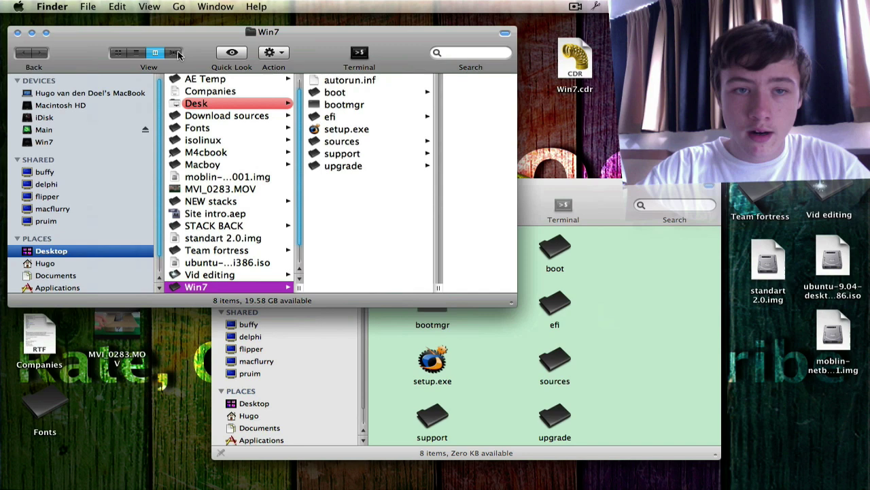
left_click(115, 54)
left_click_drag(605, 206, 790, 180)
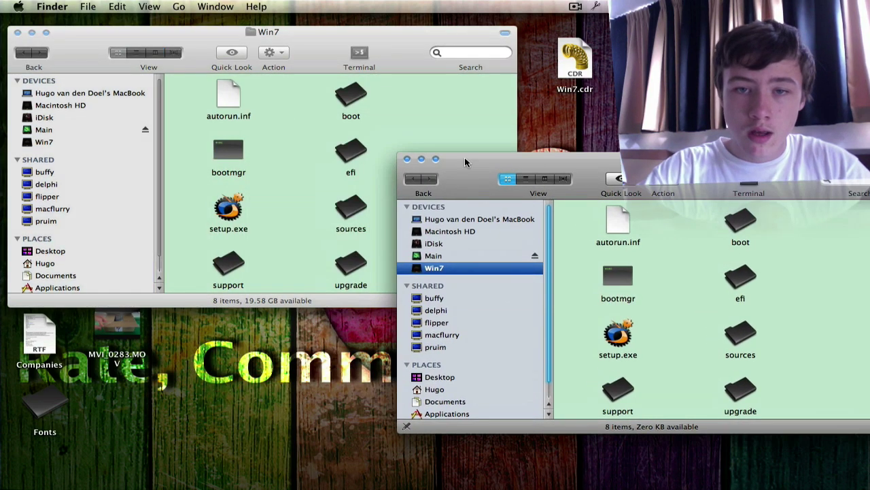
- Close both Win7 Finder windows and hide the desktop icons
left_click(17, 32)
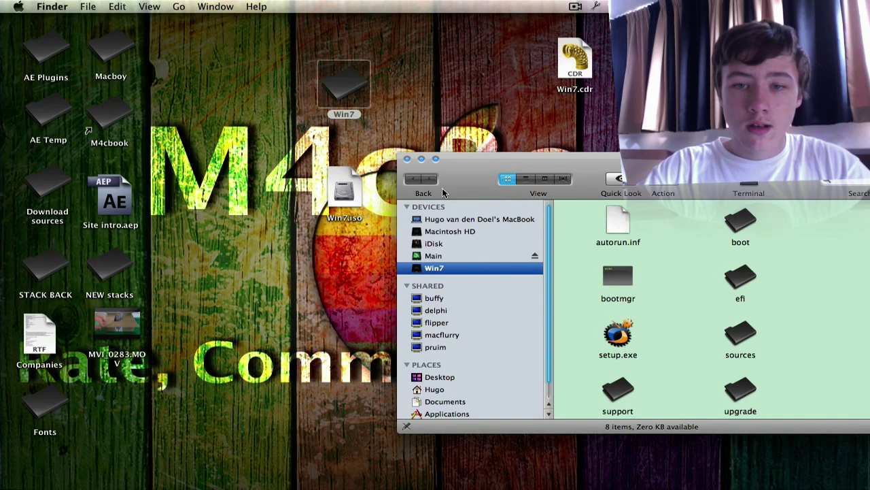
left_click(406, 160)
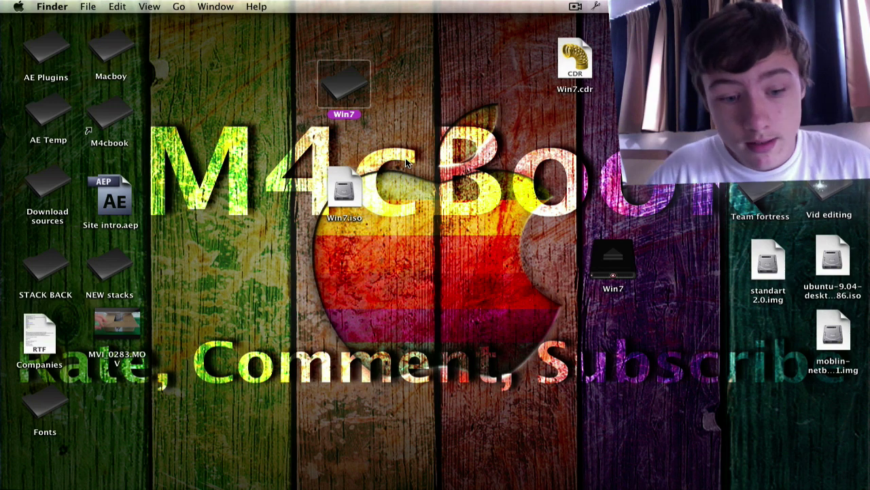
key("ctrl+super+h")
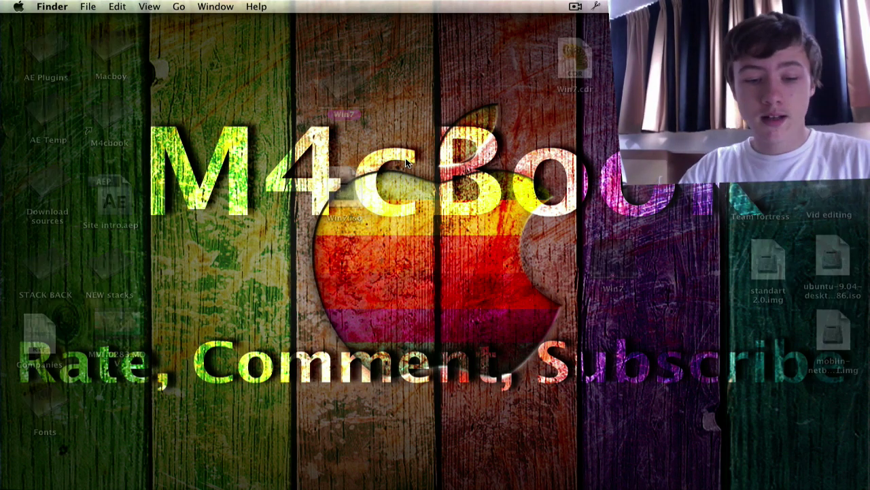